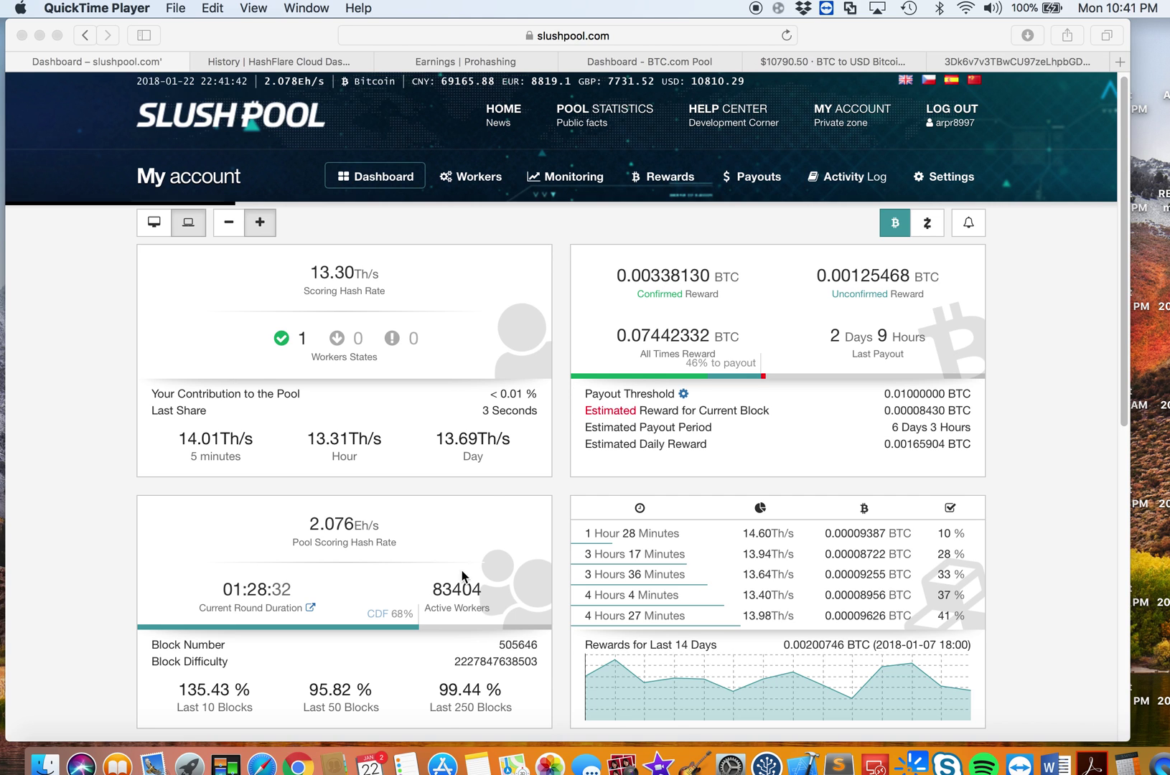
Open Notes and Calculator, then paste the Day 39 note's BCC amount 0.02170057 into Calculator
left_click(481, 759)
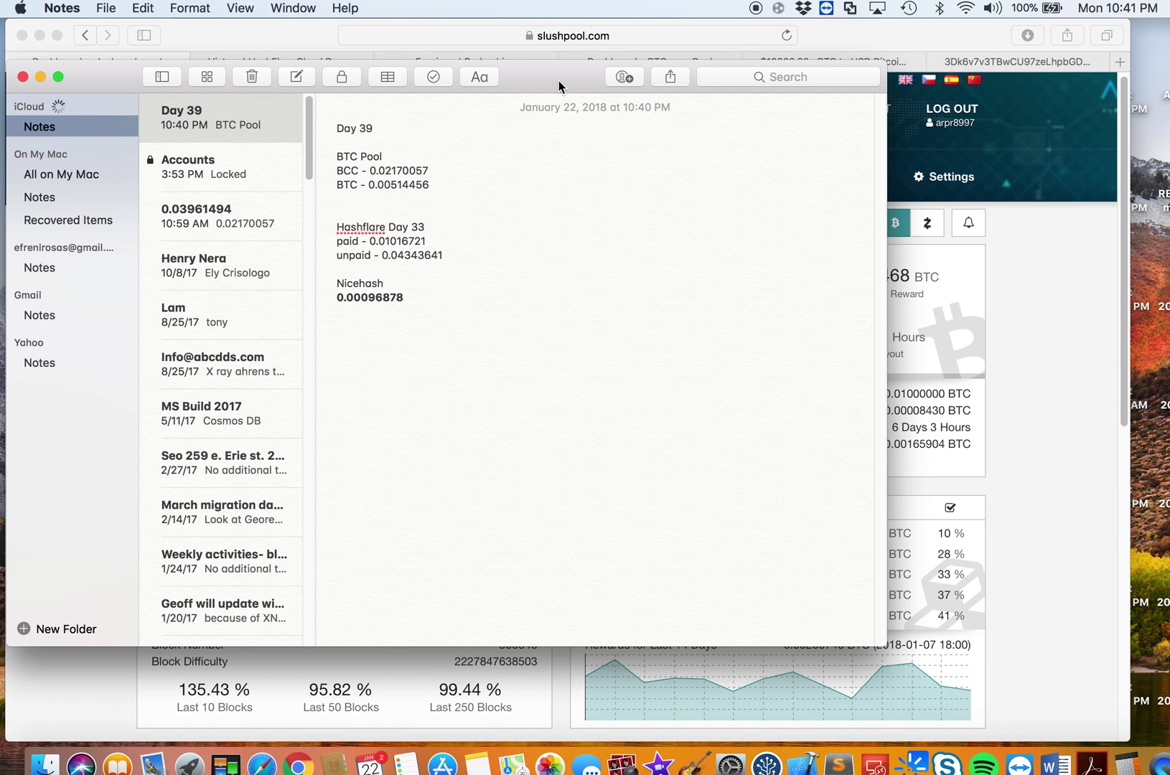
left_click_drag(619, 85, 586, 50)
left_click(1119, 739)
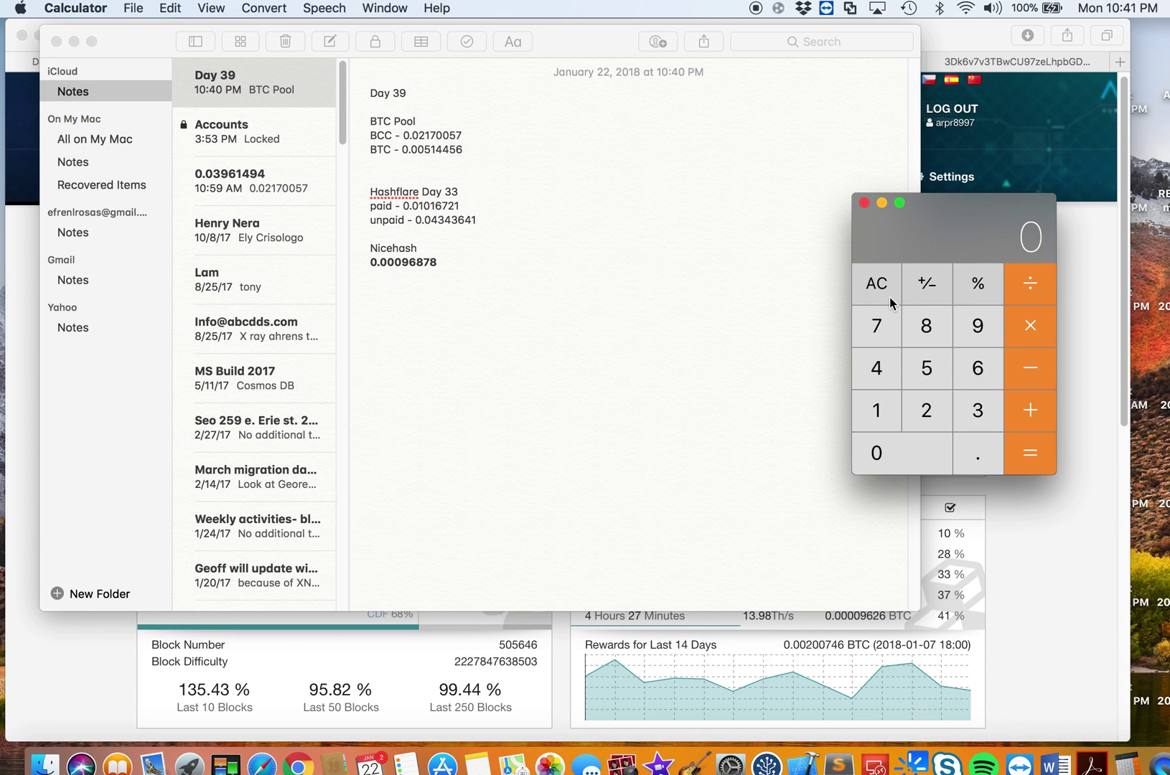
left_click(404, 135)
left_click_drag(404, 135, 461, 134)
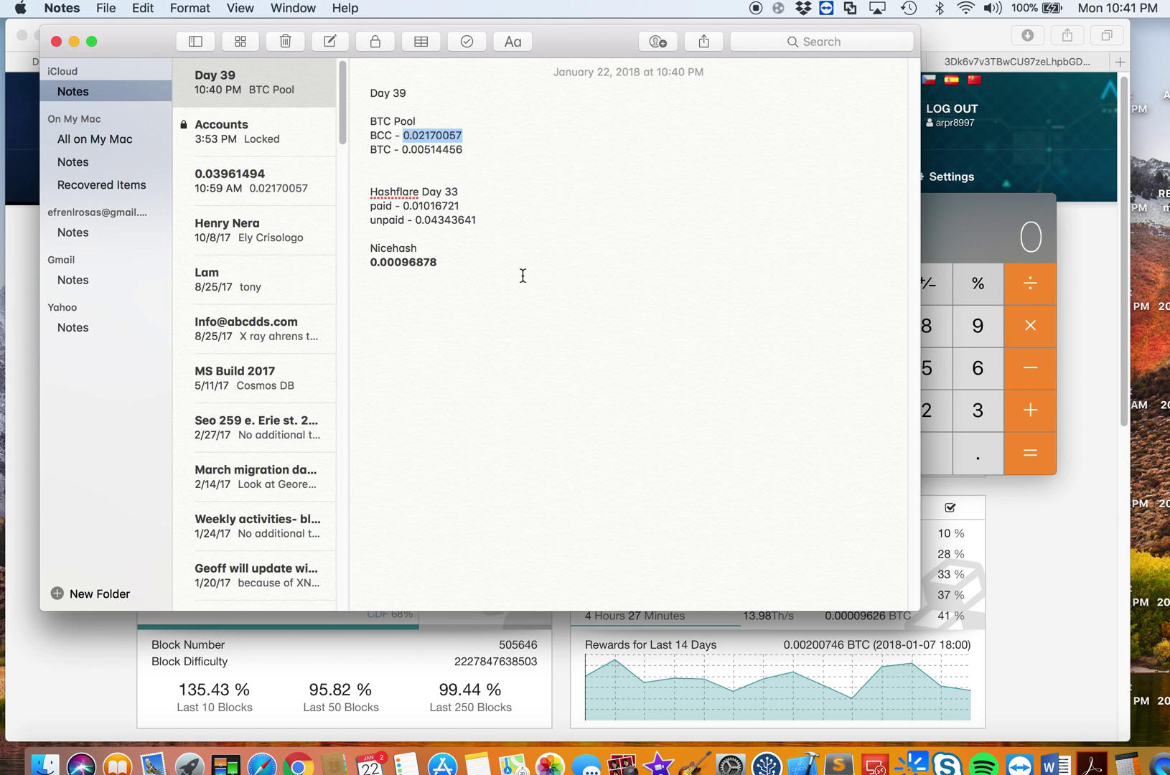
left_click(987, 220)
key("super+v")
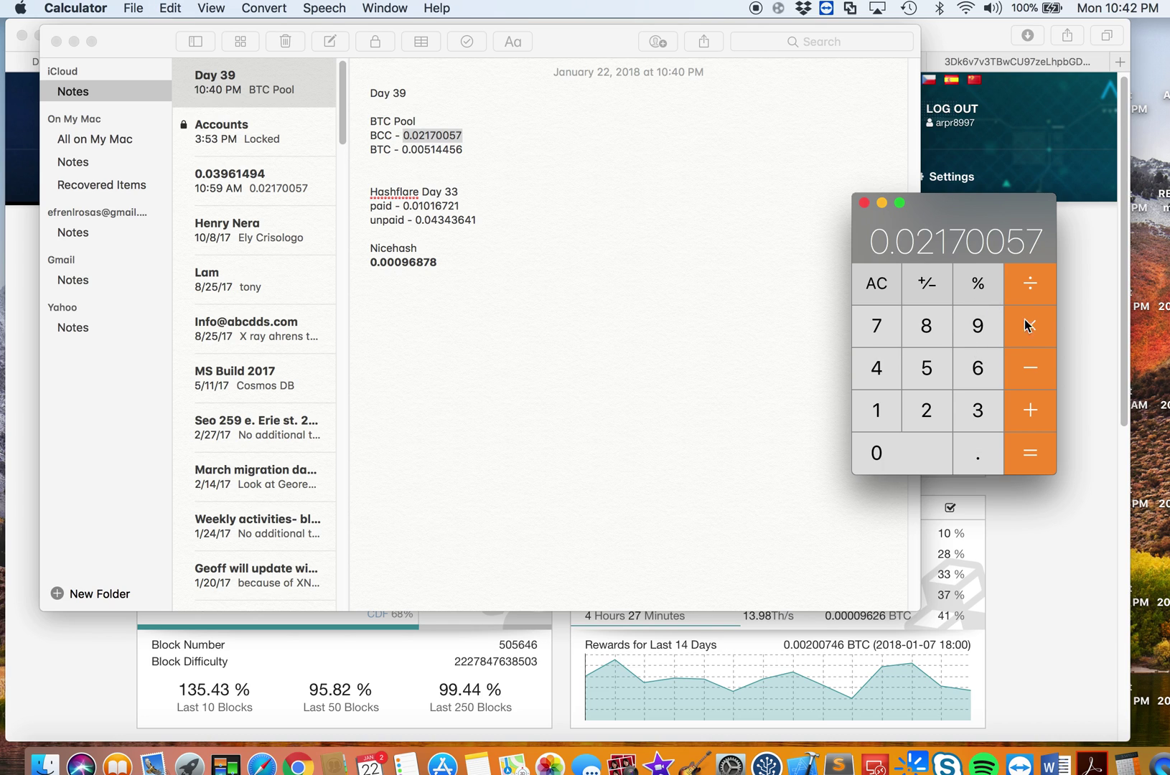
left_click(948, 44)
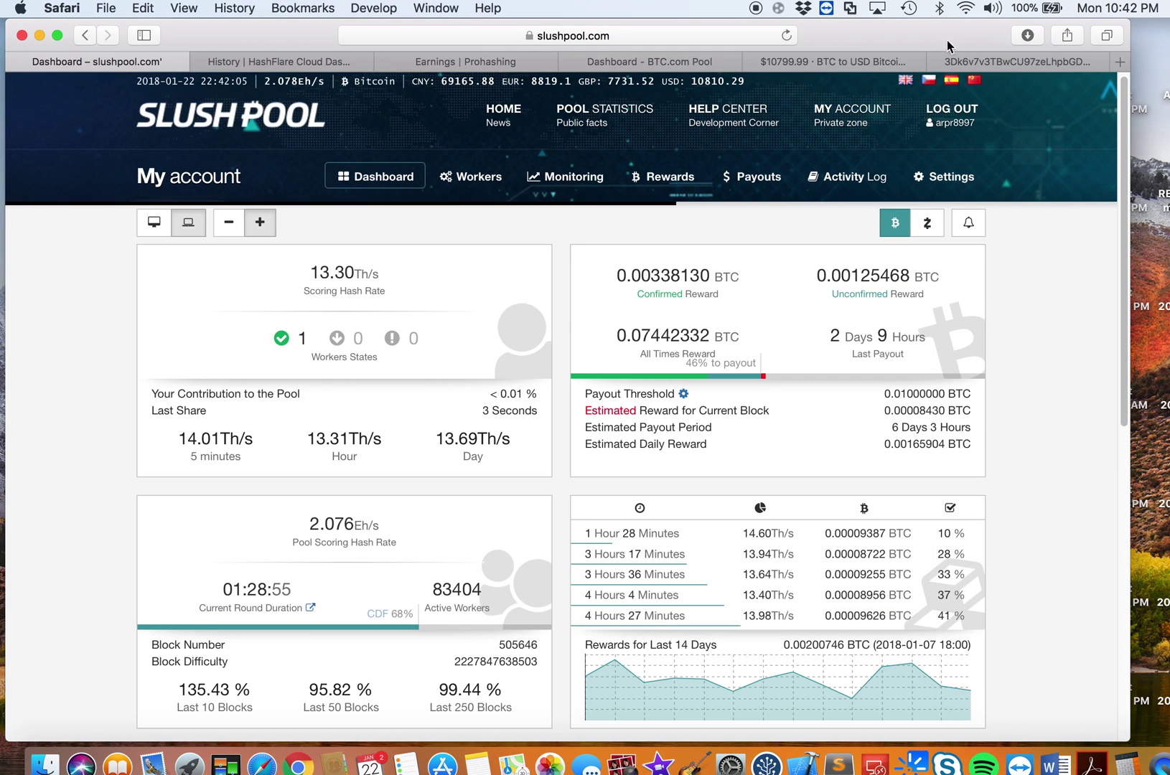
Check GDAX's BTC/USD market, then multiply 0.02170057 by 1609 in Calculator, giving 34.91621713
left_click(822, 63)
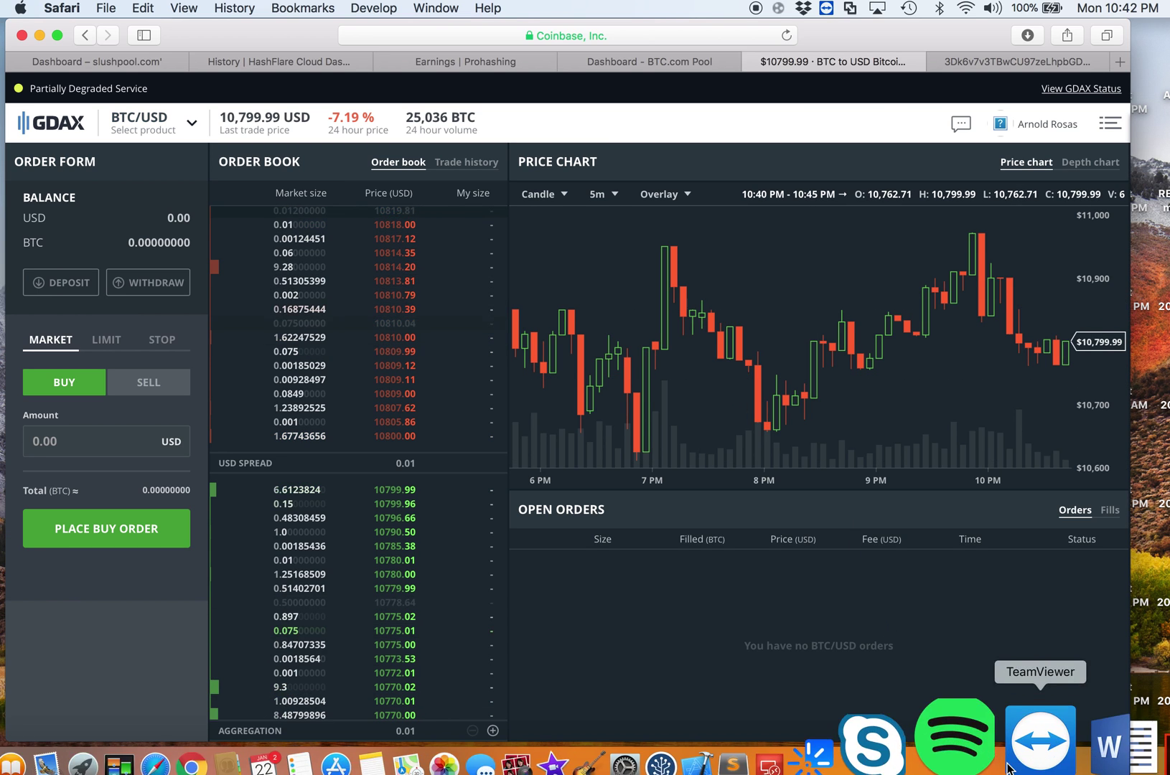
left_click(1136, 748)
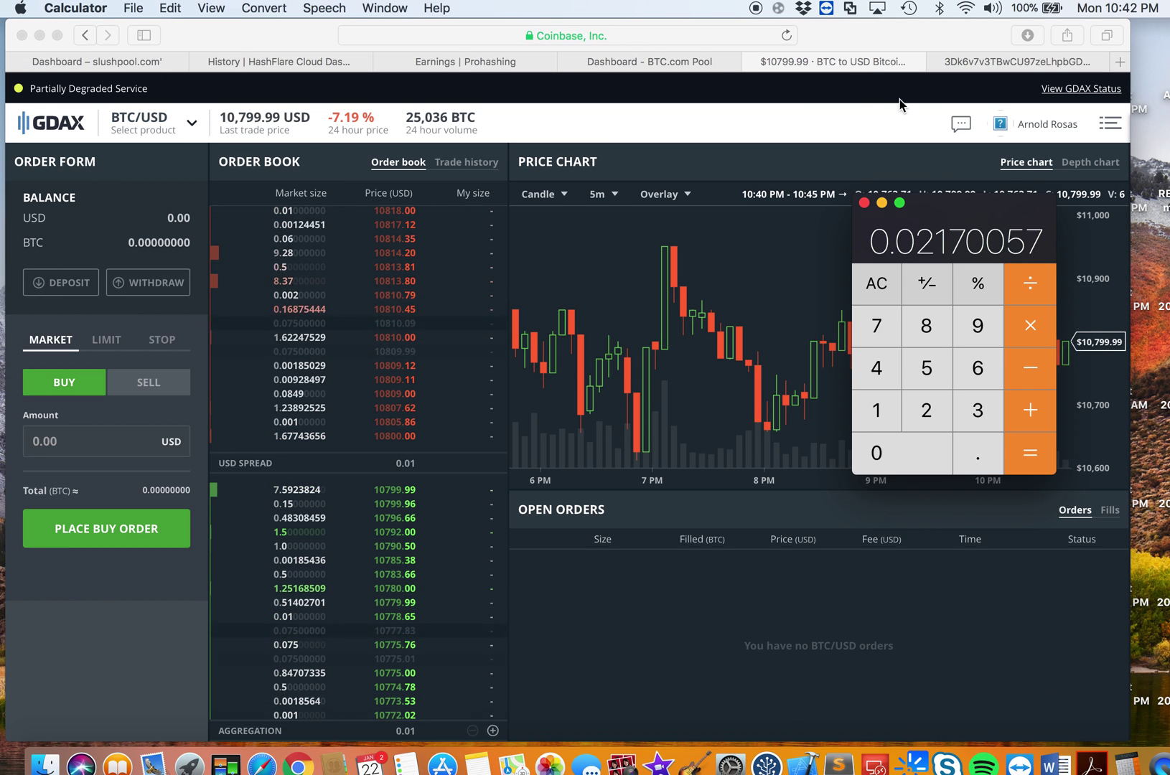
left_click(1015, 328)
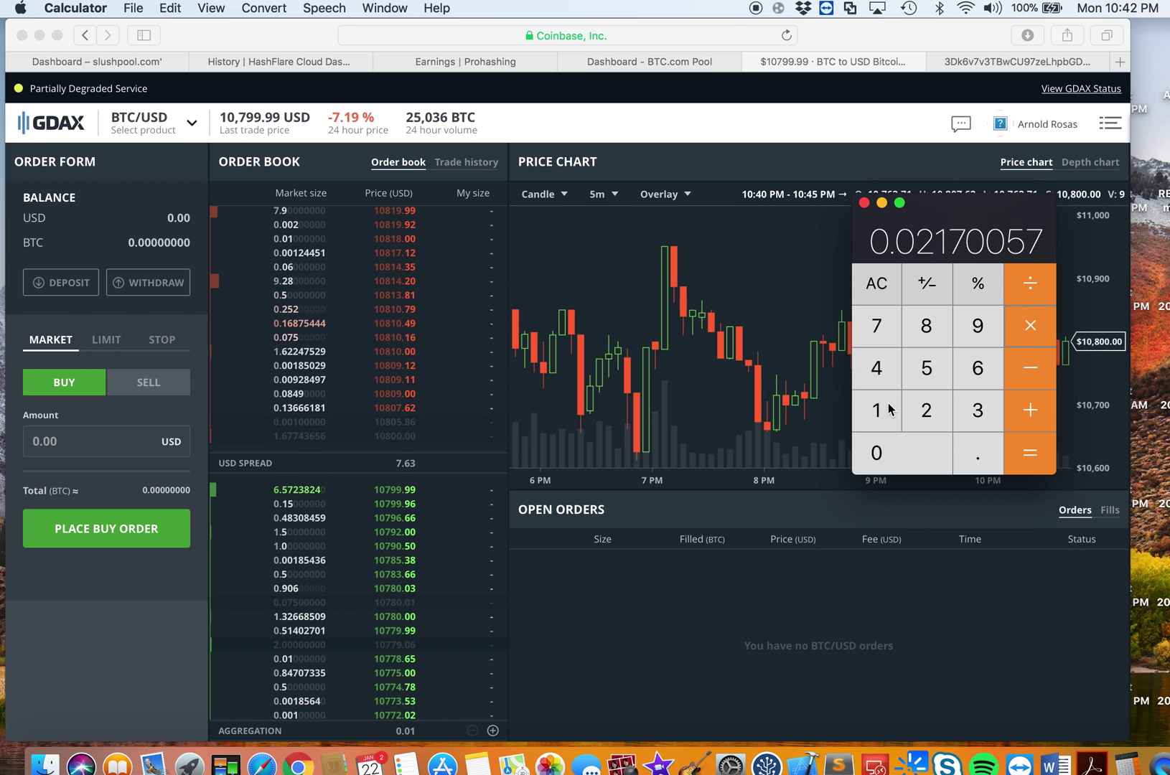
left_click(879, 410)
left_click(977, 367)
left_click(924, 450)
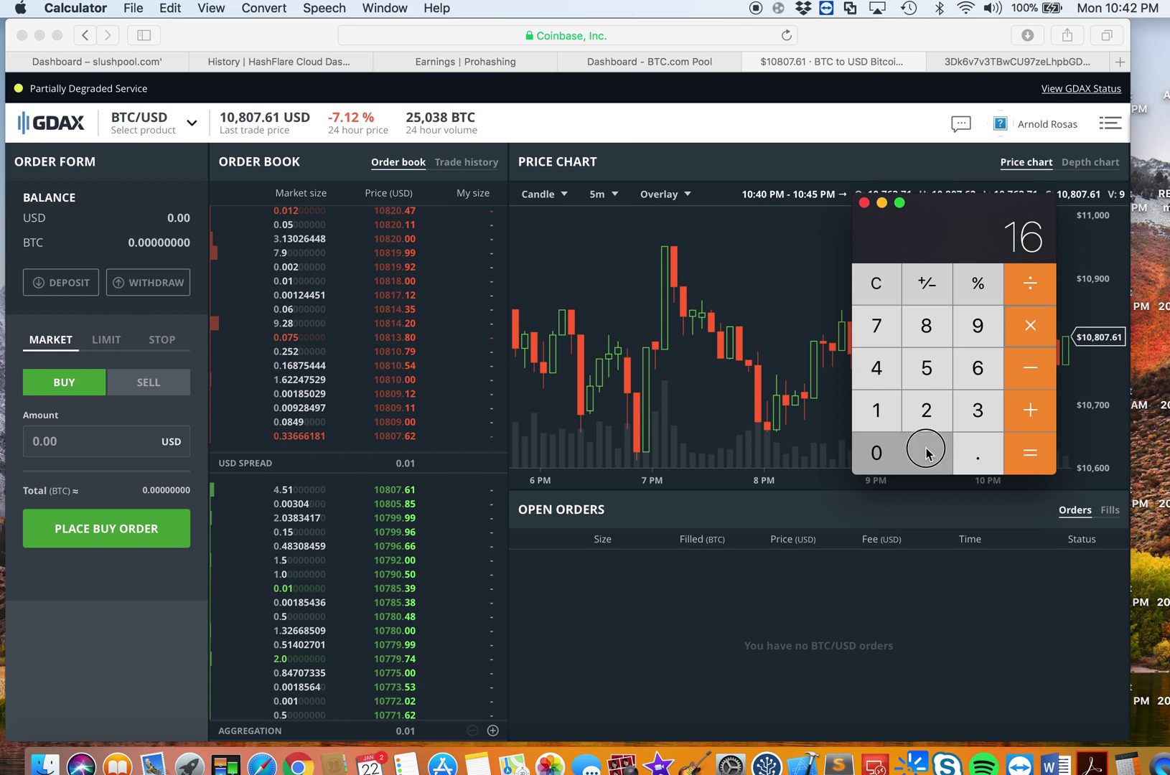
left_click(976, 329)
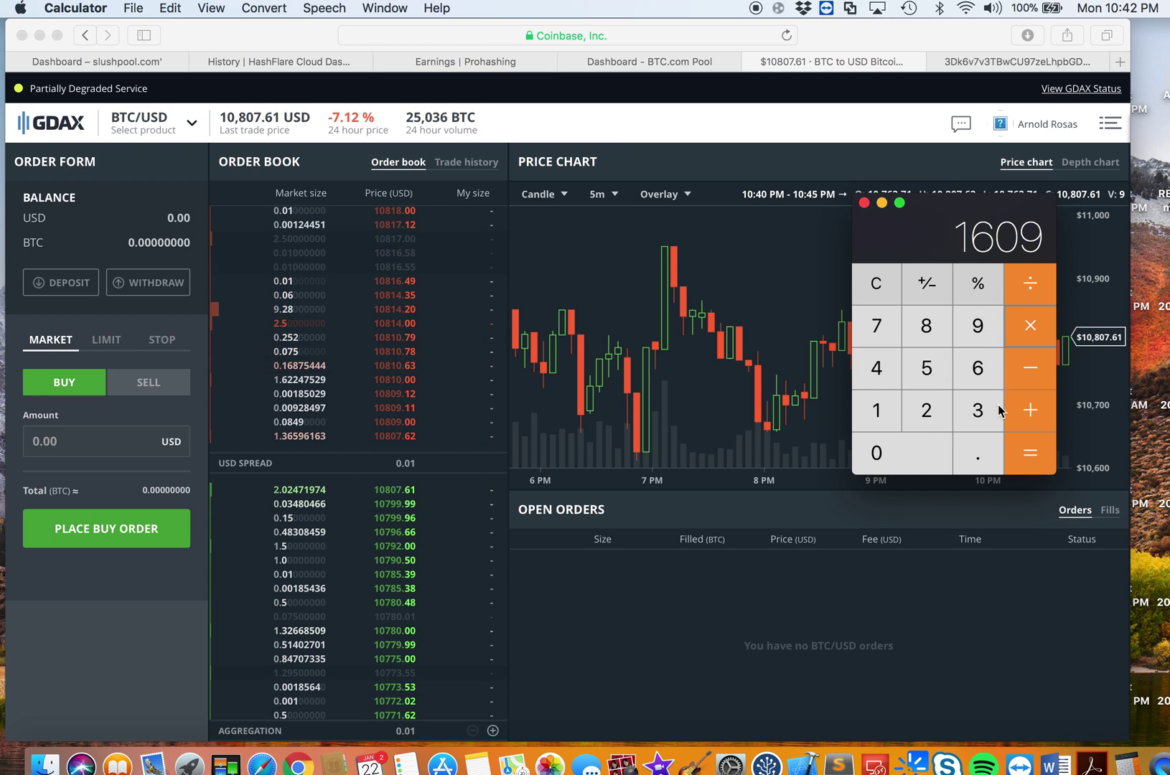
left_click(1017, 465)
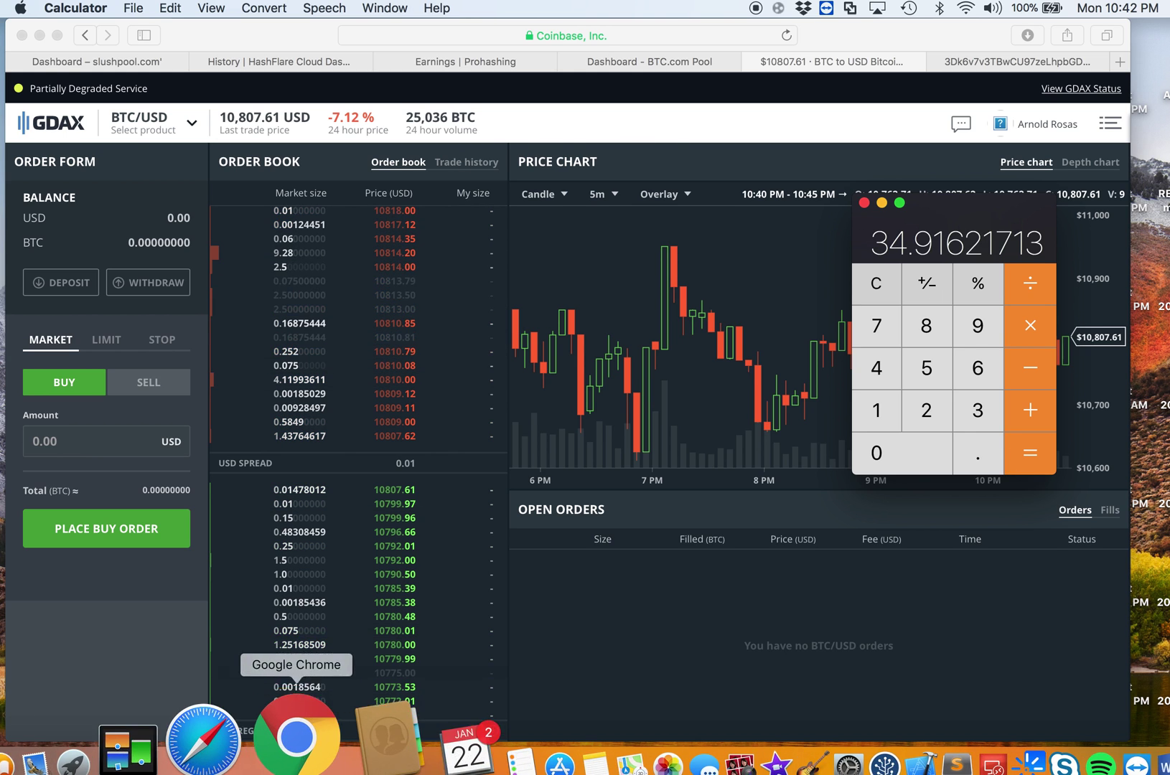
Record the BCC dollar value 34.91 next to the BCC amount in the Day 39 note
left_click(479, 752)
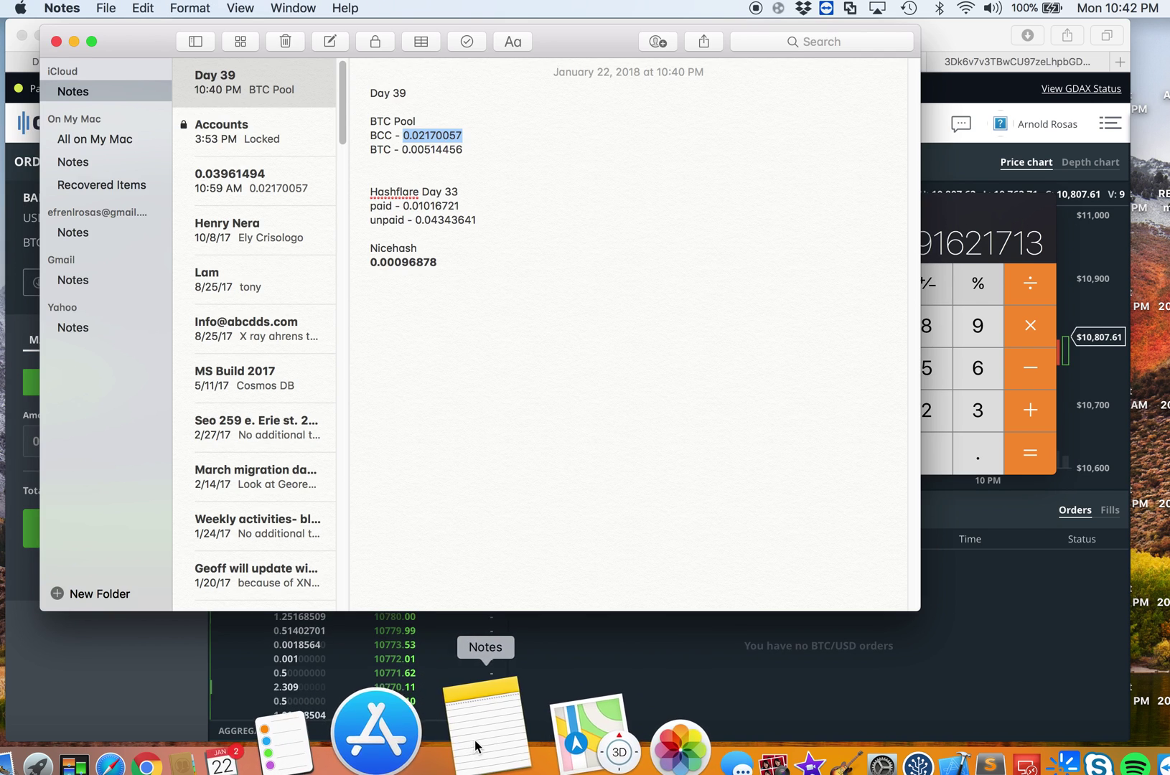
left_click(482, 137)
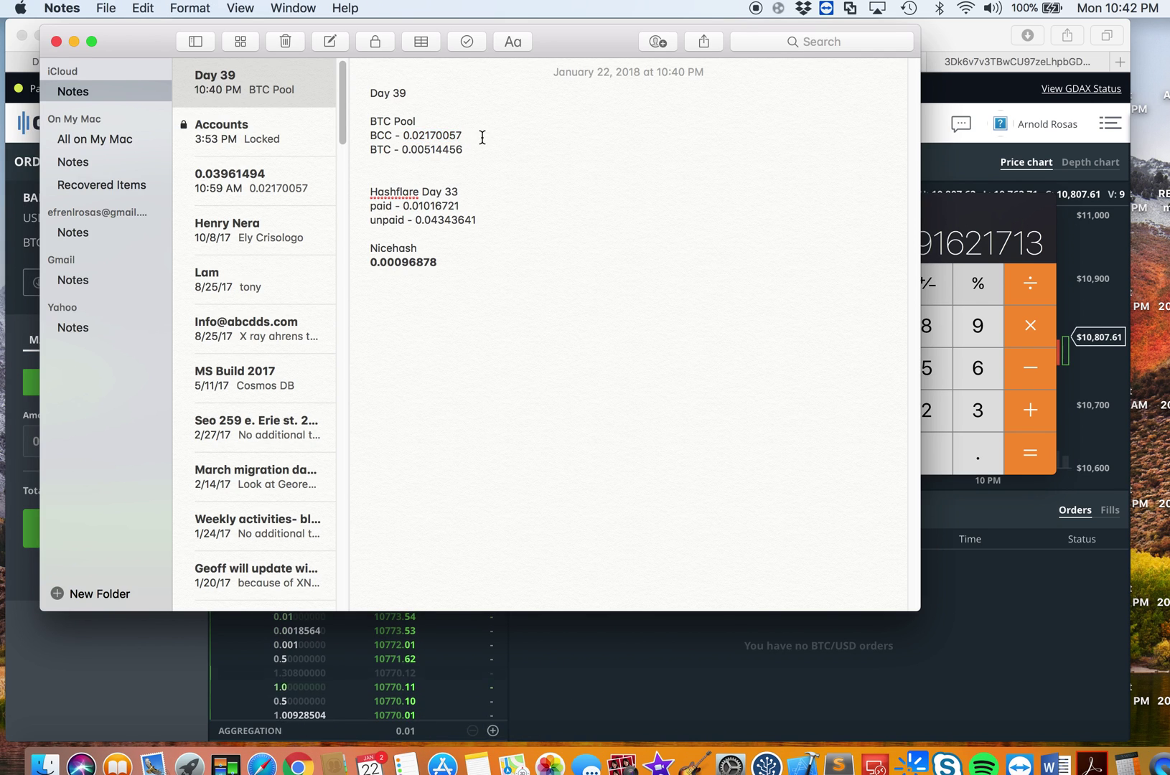
type("-")
left_click_drag(560, 50, 481, 54)
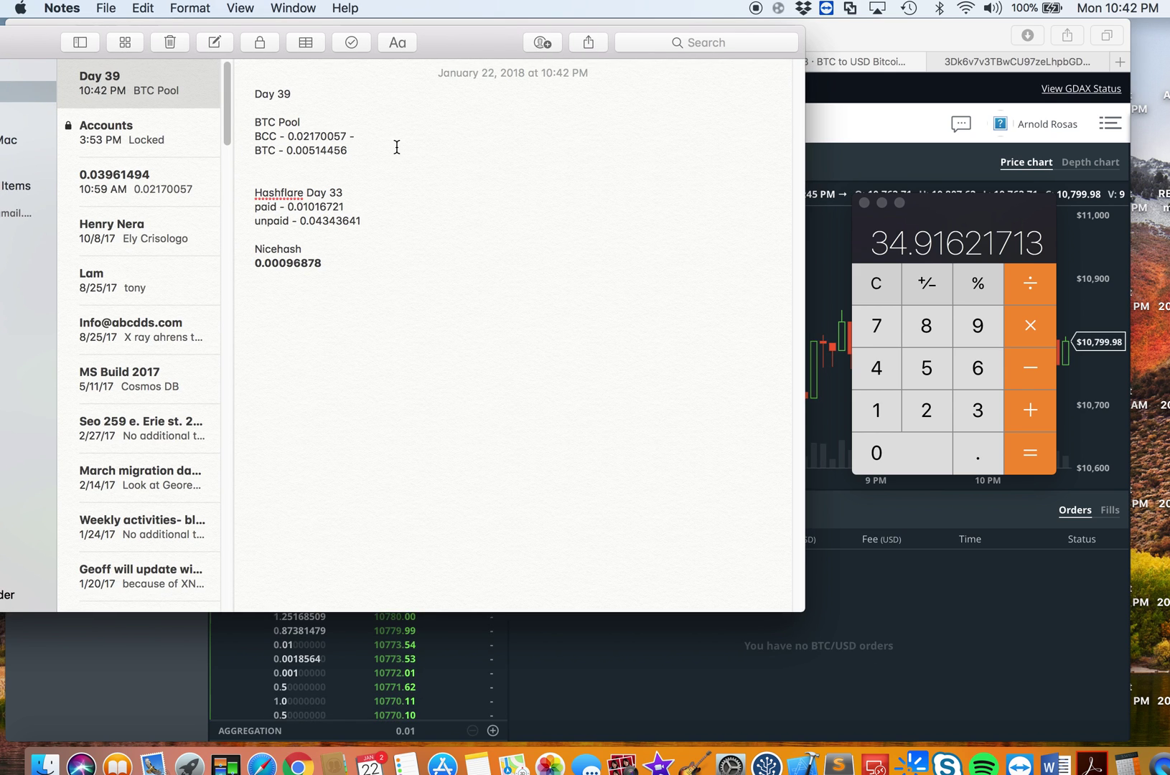
type("34.91")
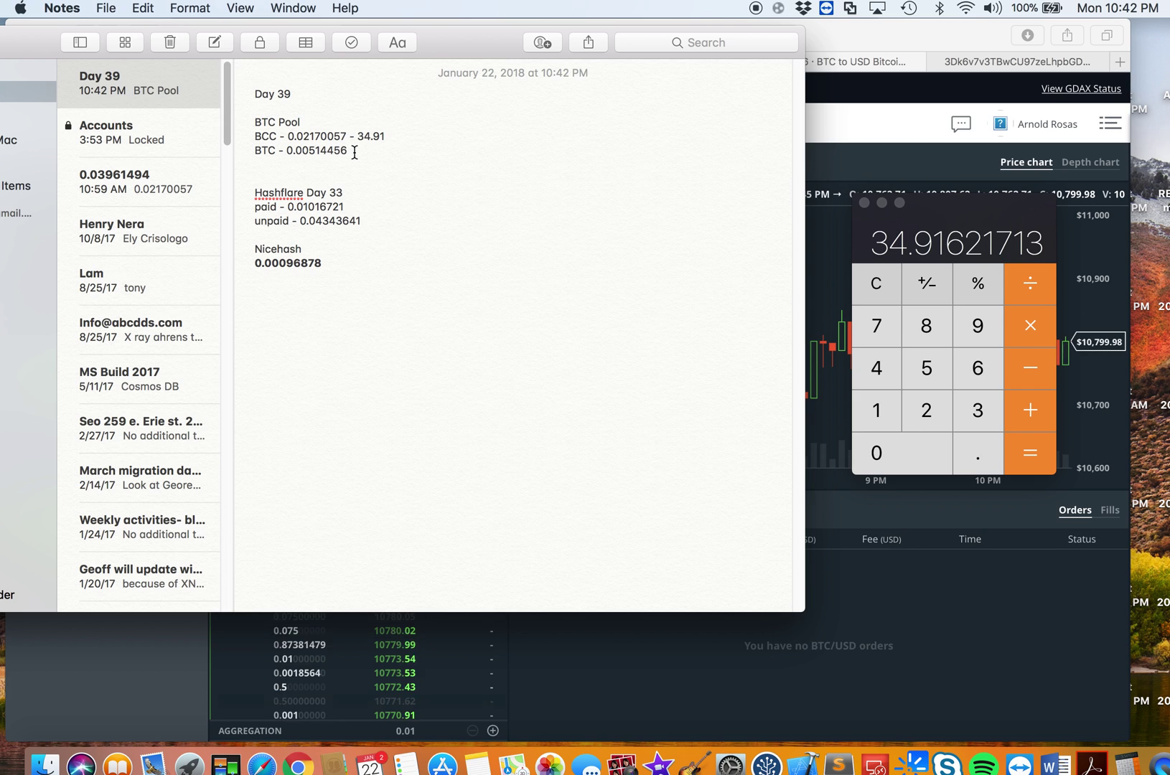
Clear Calculator and paste the note's BTC amount 0.00514456 into it
key("super+Tab")
key("Escape")
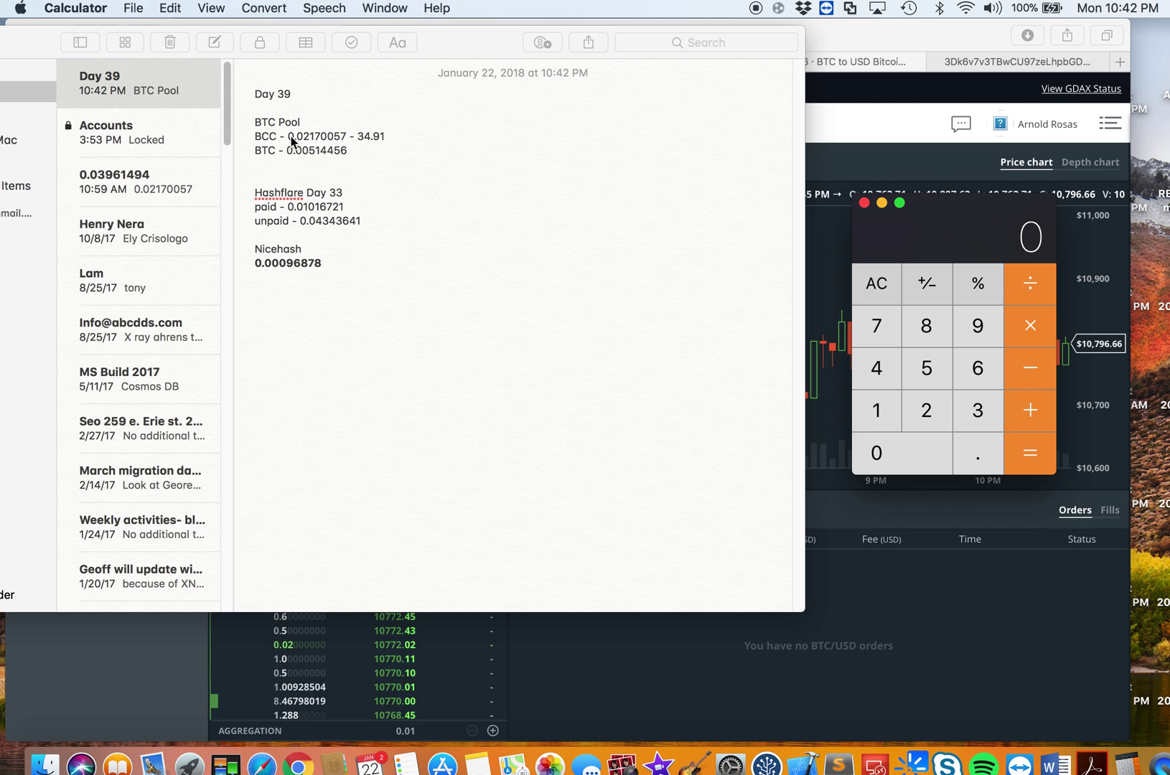
left_click(286, 157)
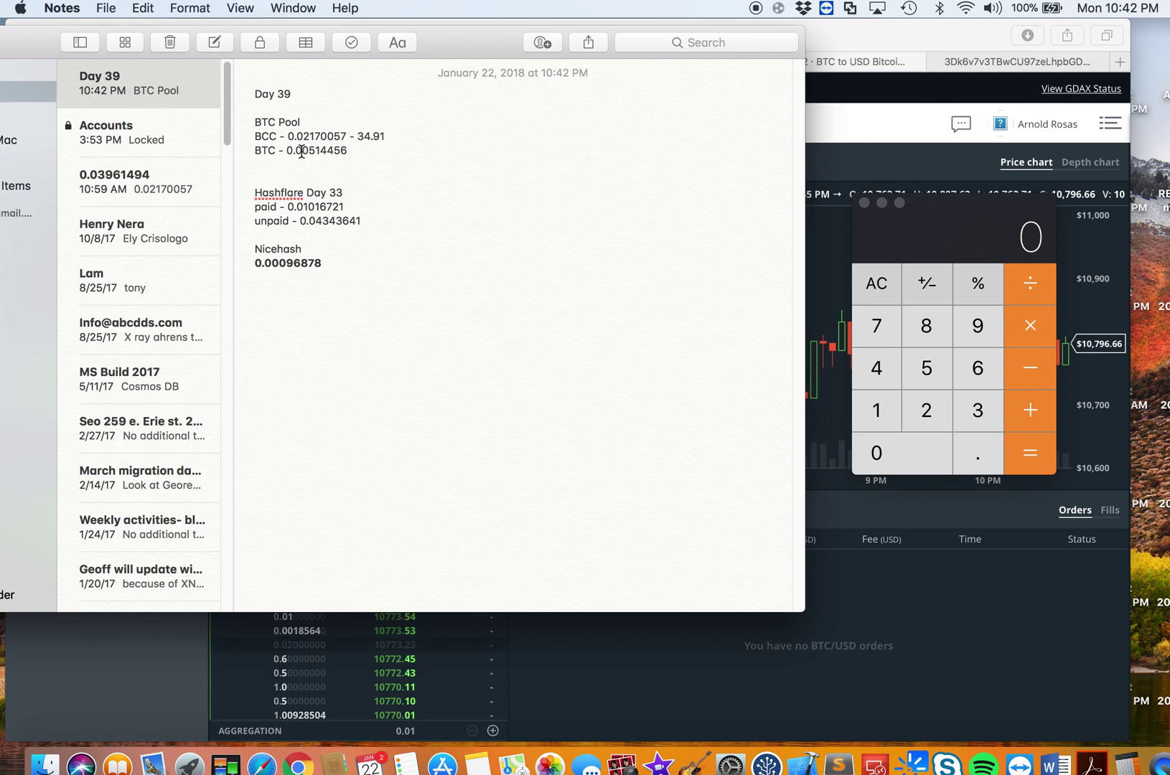
left_click_drag(288, 151, 349, 151)
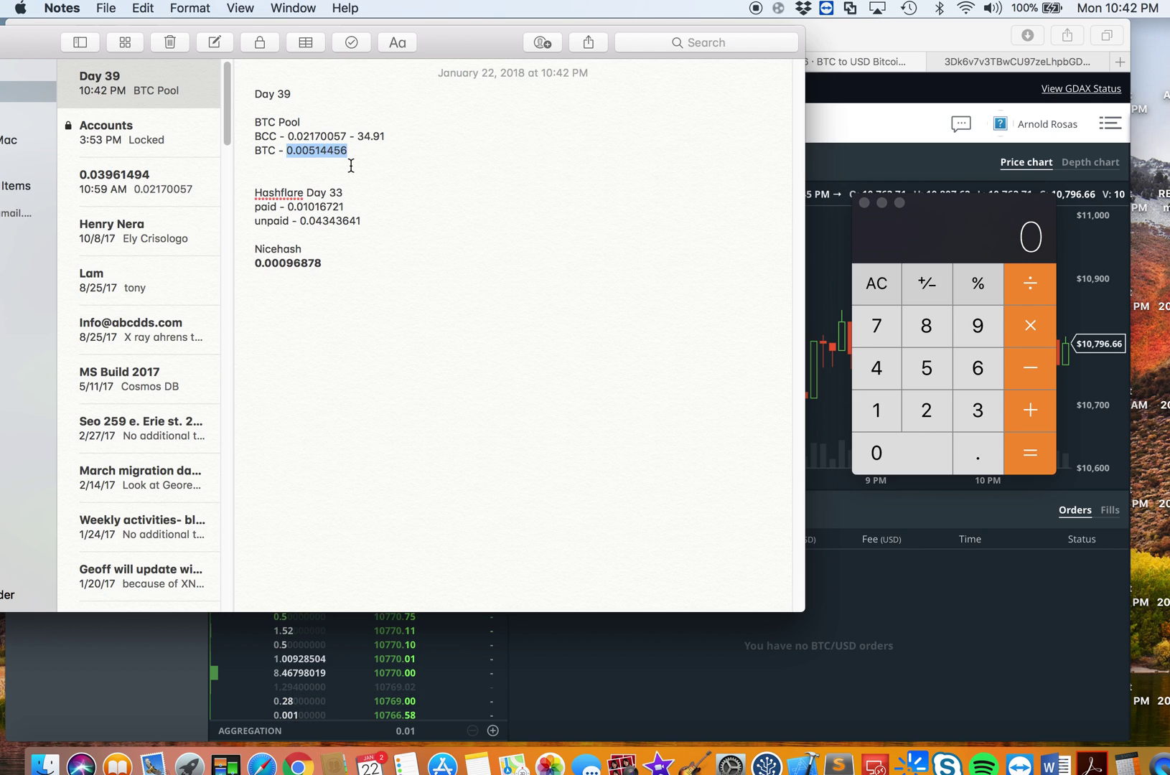
key("super+c")
left_click(954, 244)
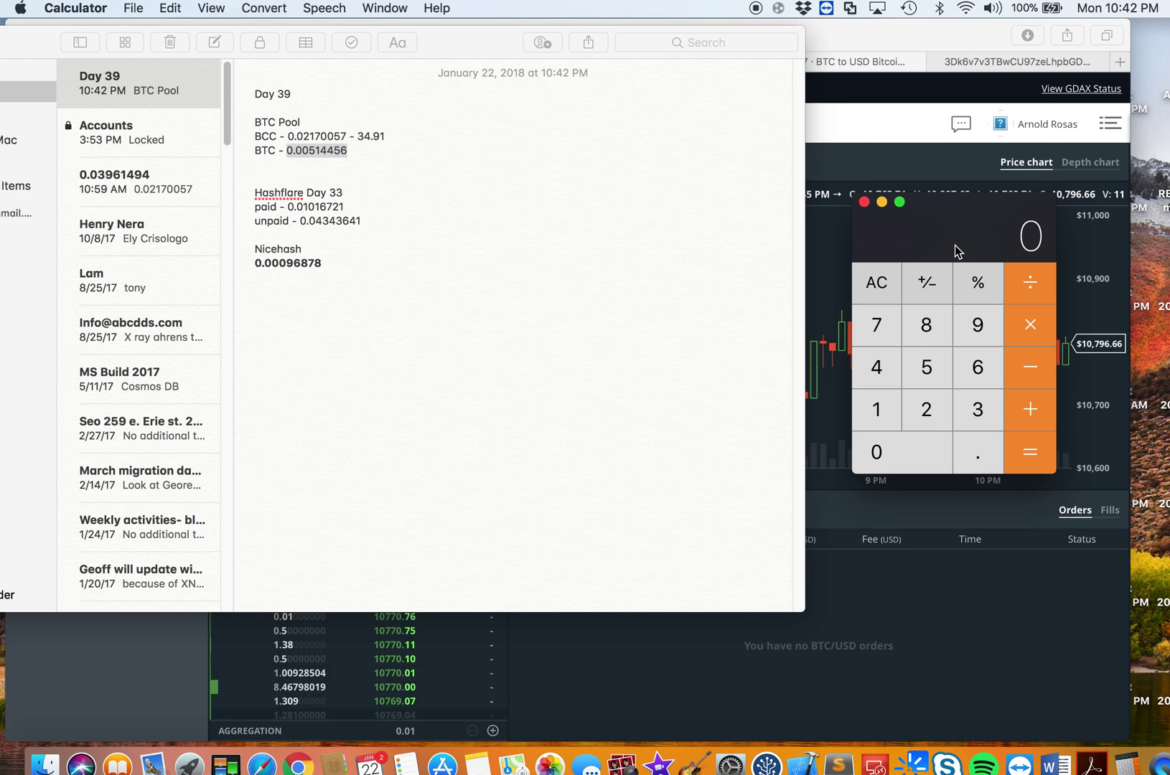
key("super+v")
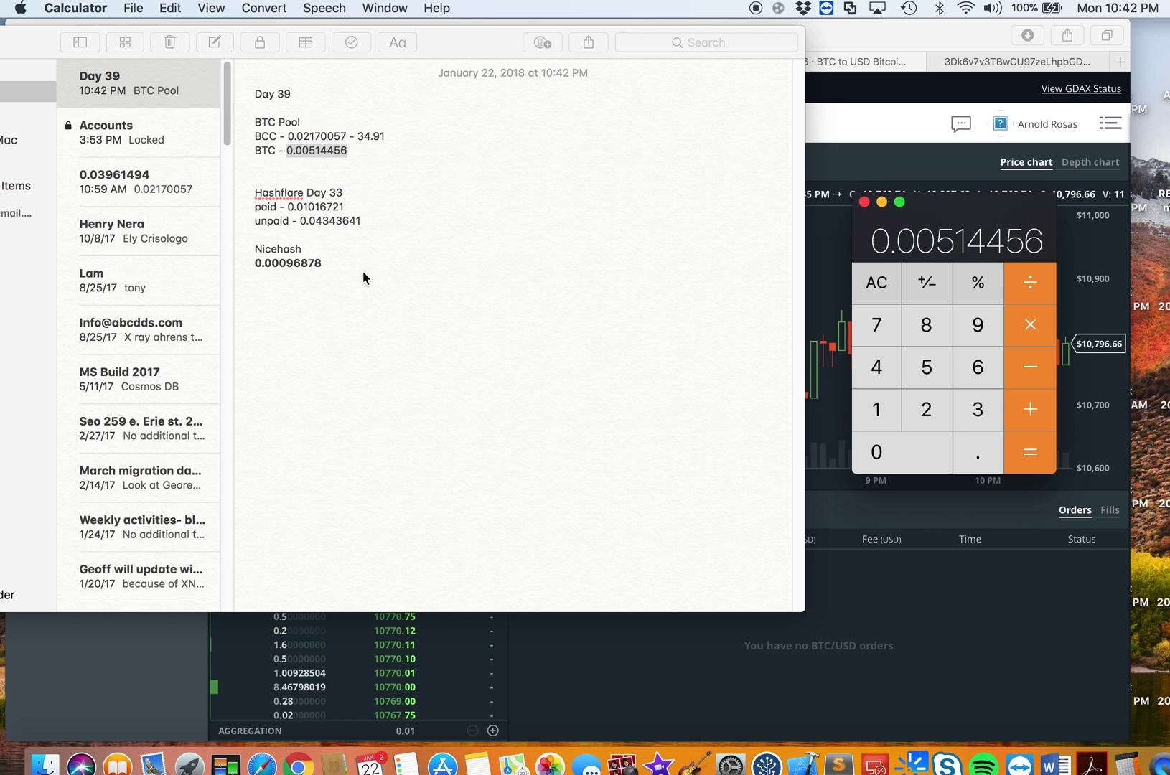
Add the Nicehash amount 0.00096878, for a running total of 0.00611334
left_click(261, 264)
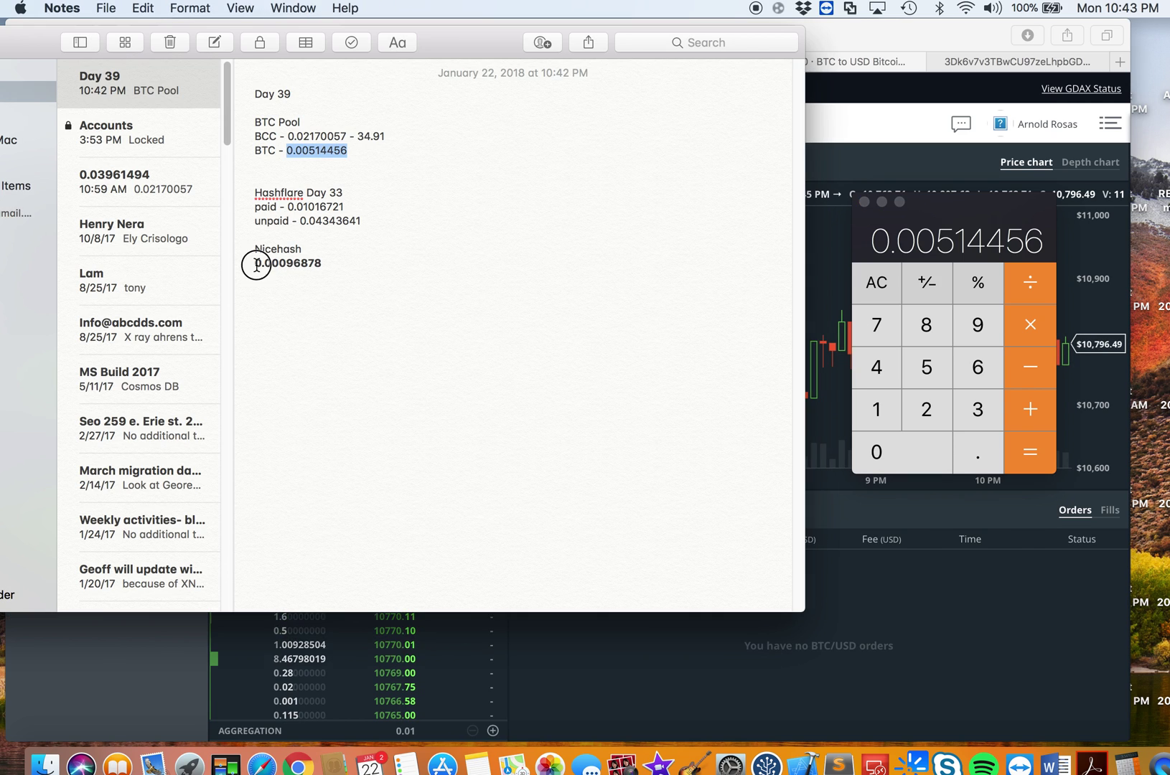
left_click_drag(259, 263, 325, 264)
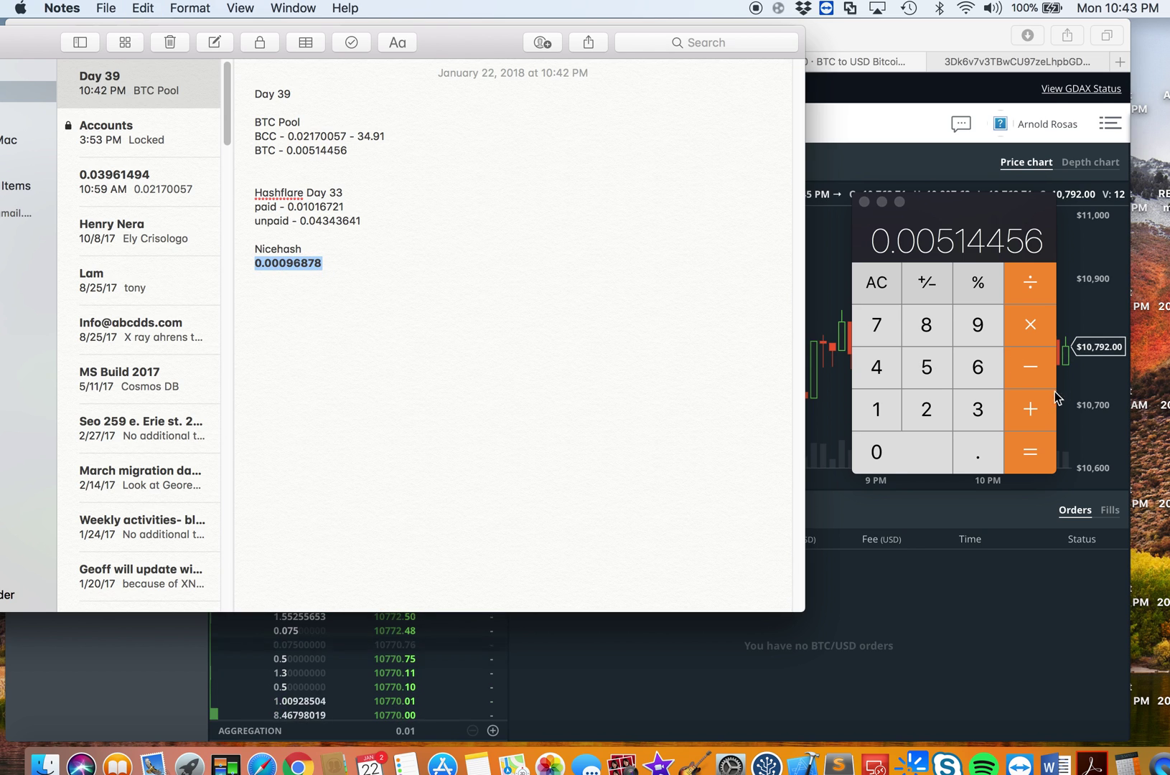
left_click(1032, 409)
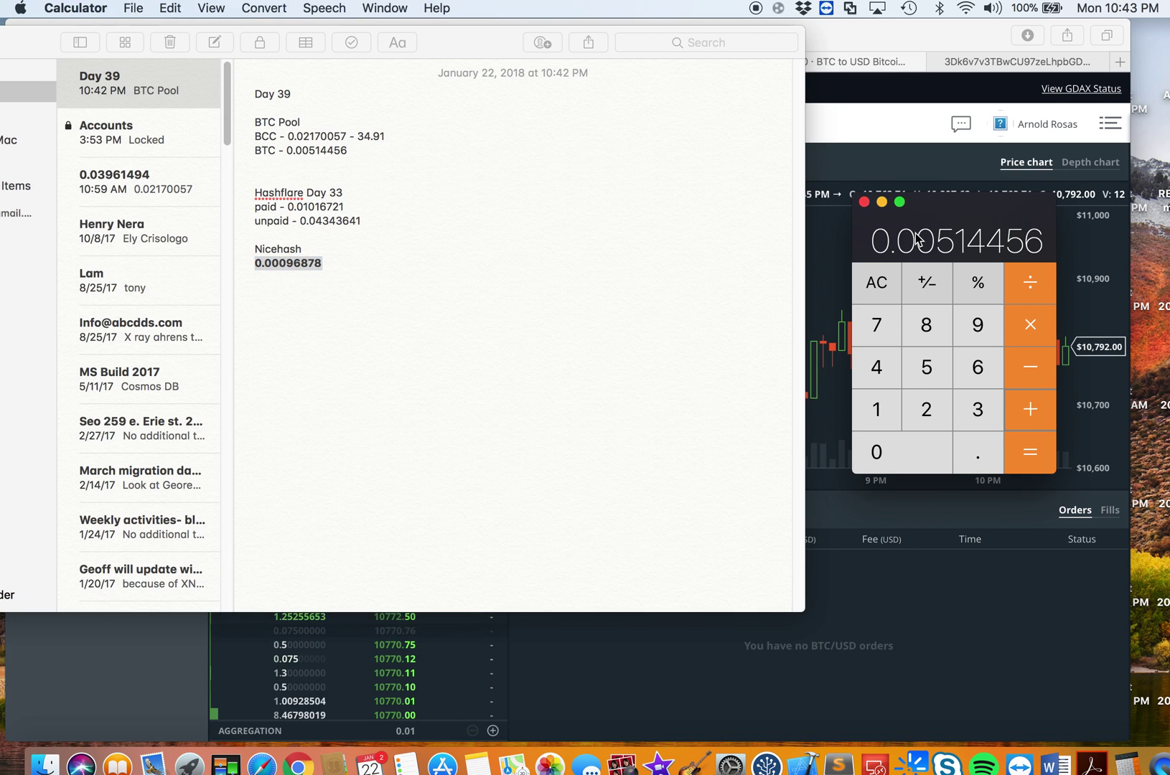
key("super+v")
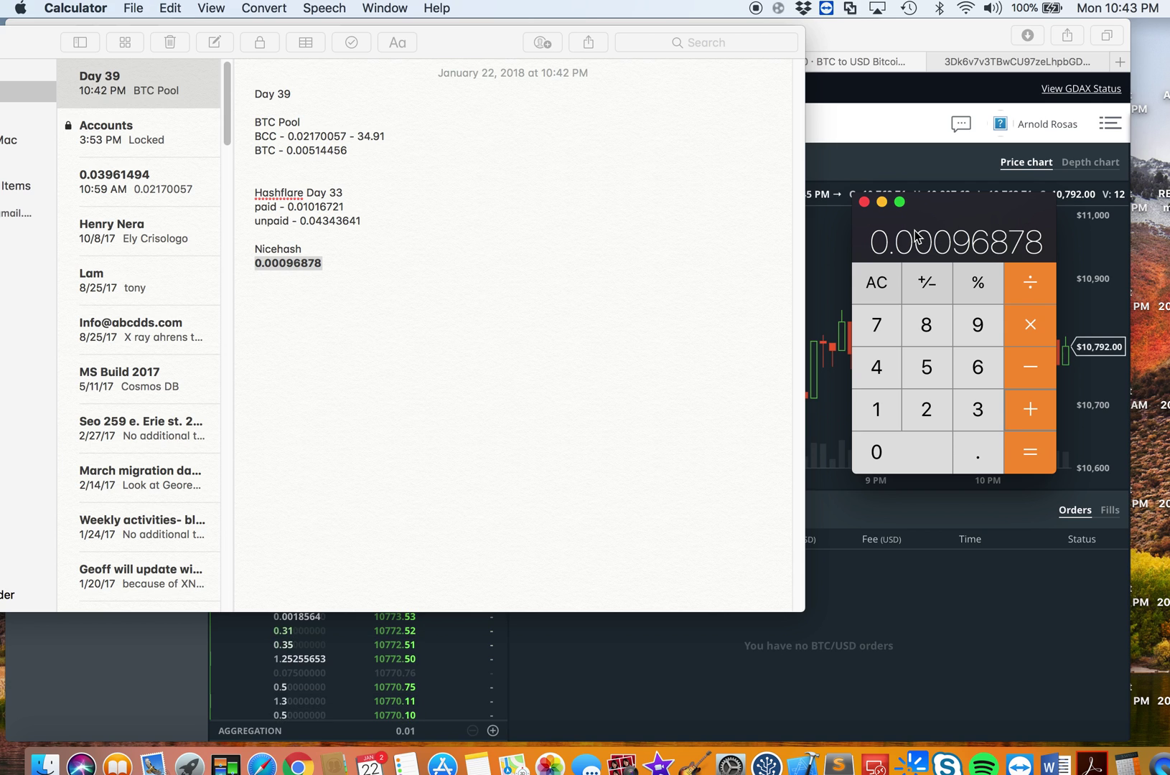
left_click(1017, 449)
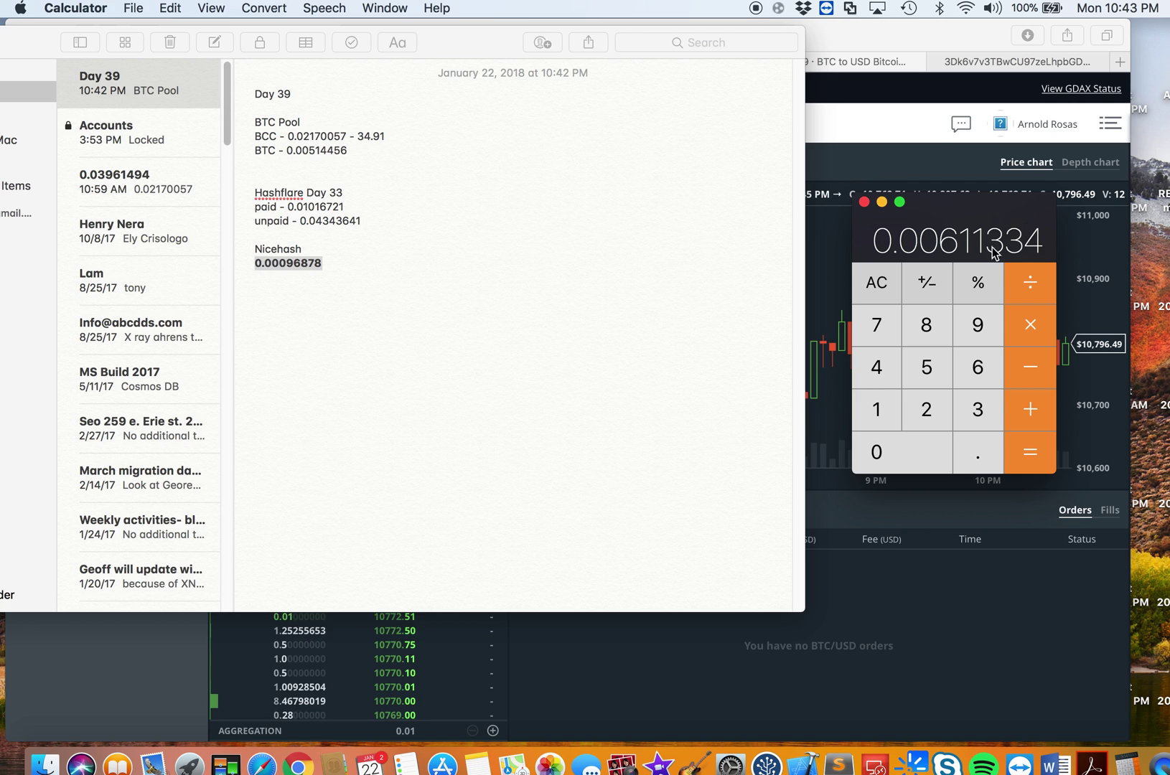
left_click(882, 44)
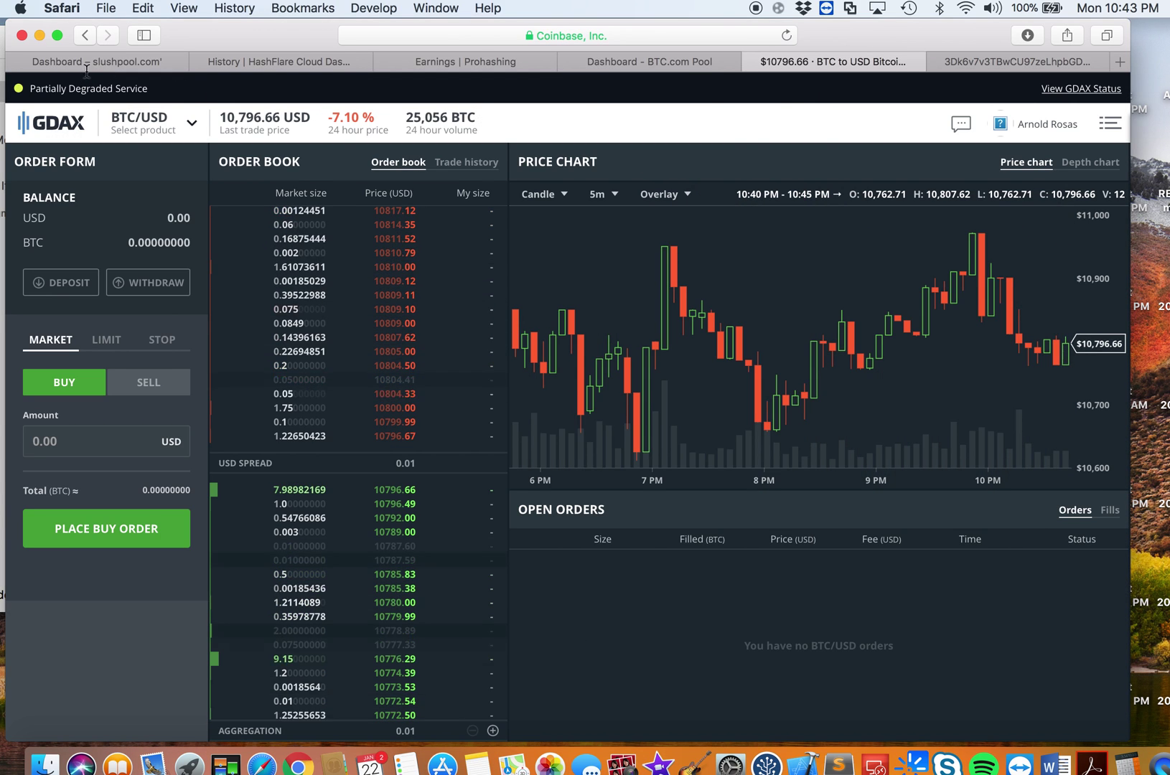
Add Slush Pool's all-time reward 0.07442332 to the total, giving 0.08053666
left_click(87, 66)
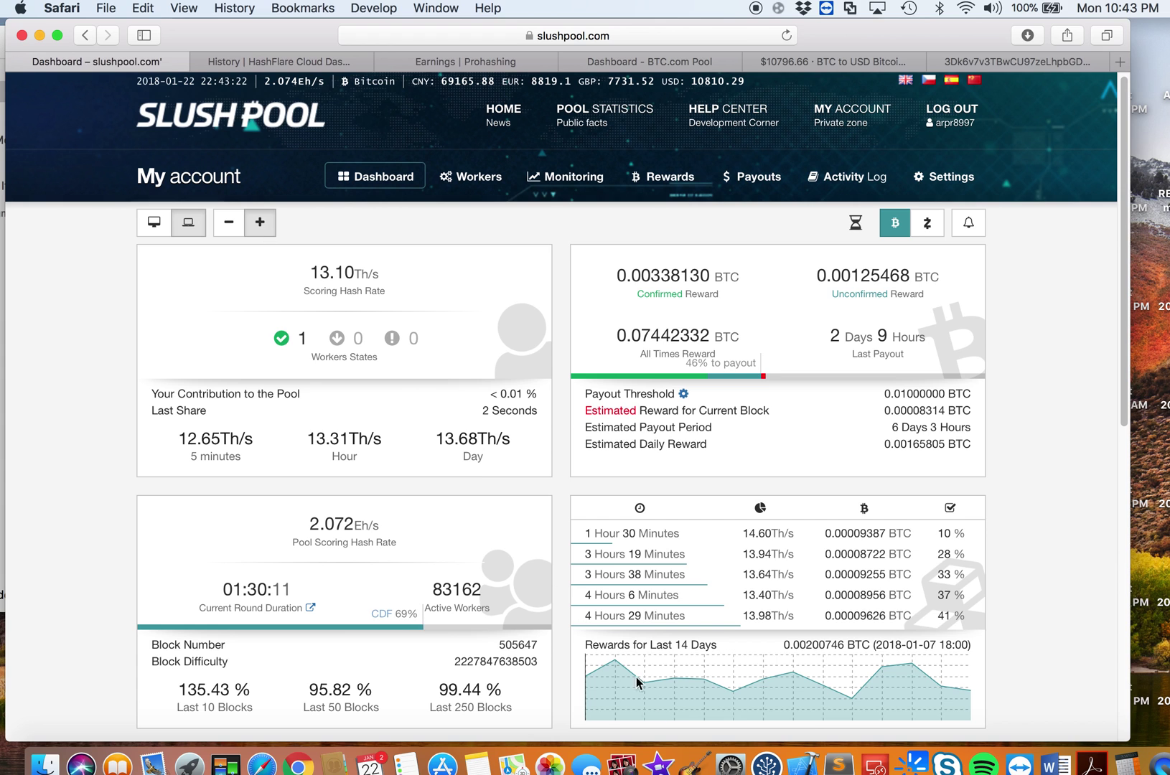
left_click(1126, 748)
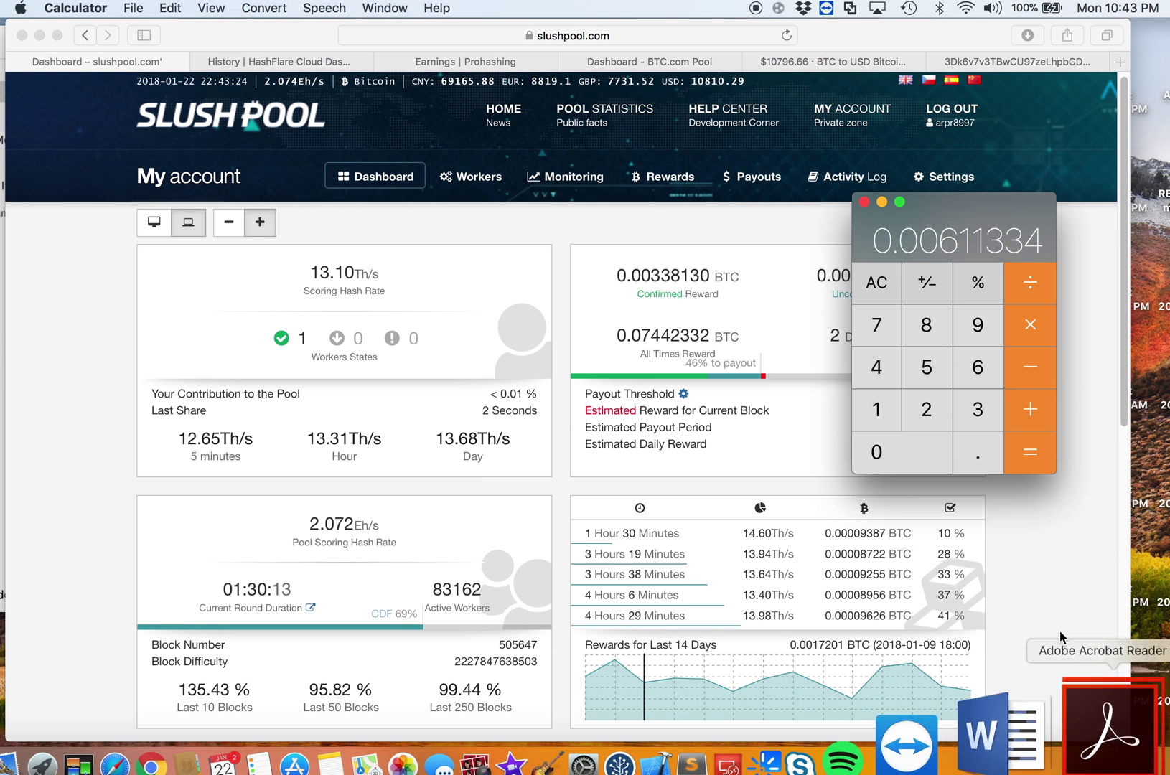
left_click(1027, 422)
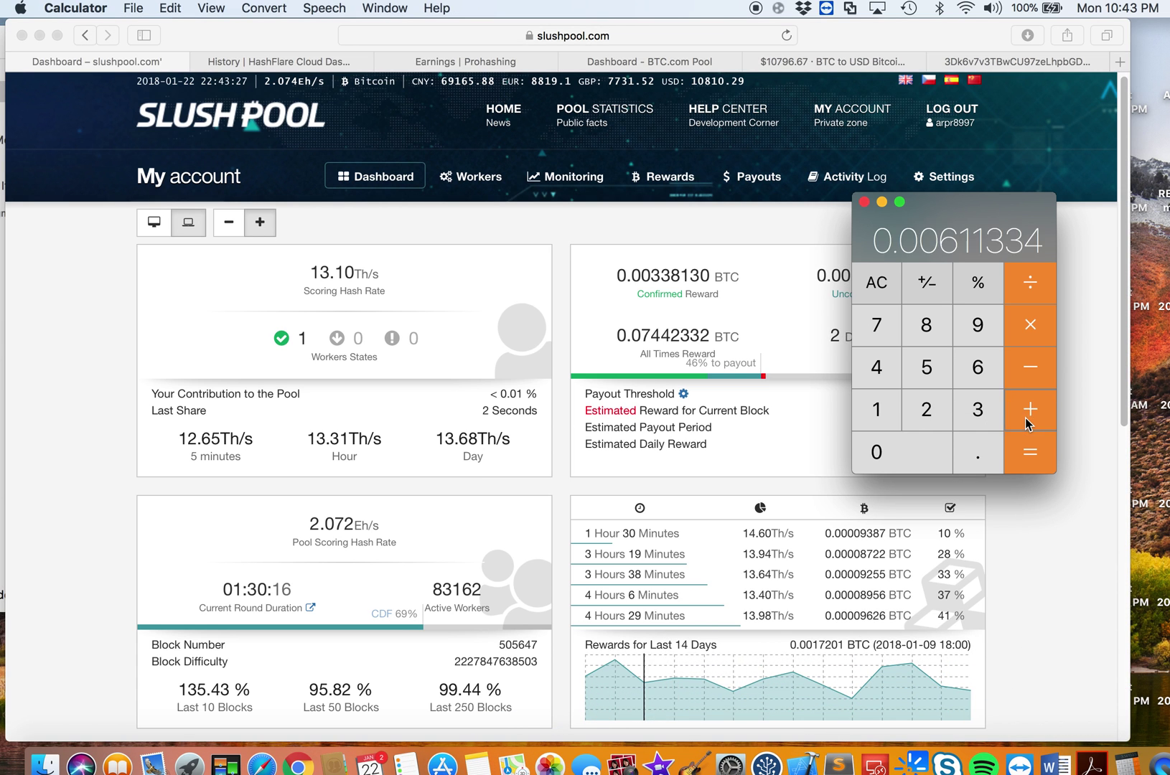
left_click(622, 342)
left_click_drag(621, 342, 712, 343)
key("super+c")
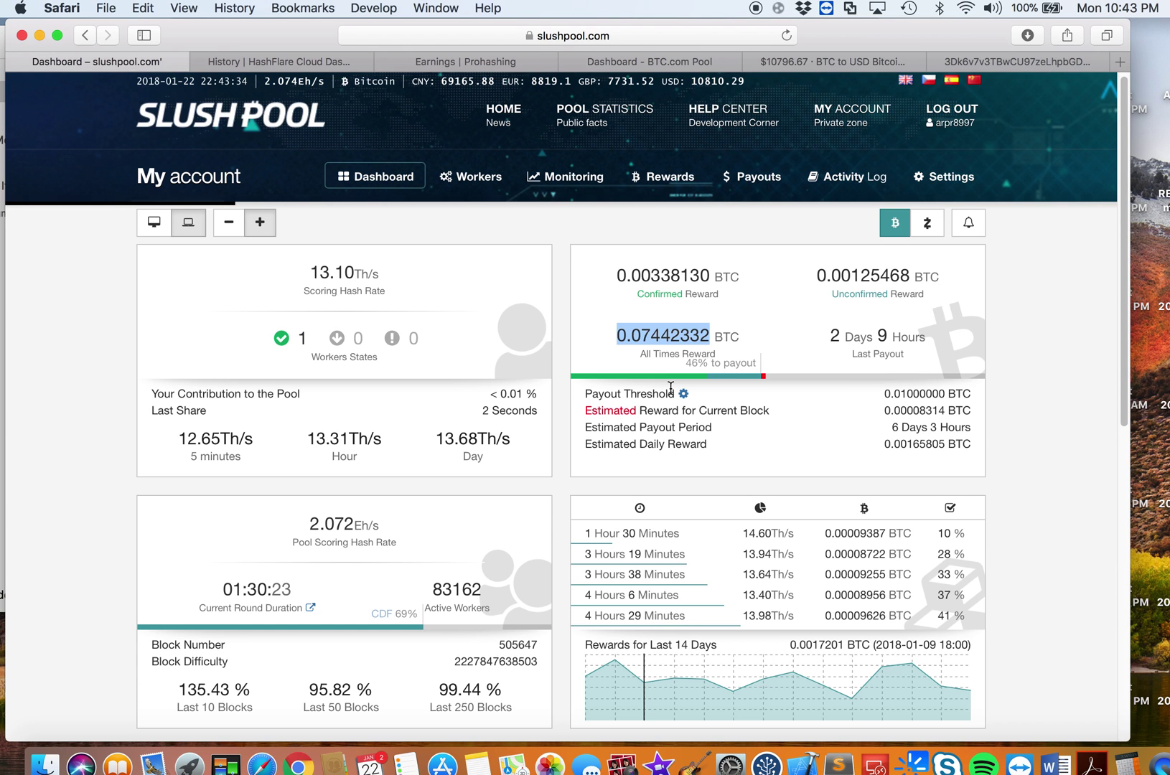
left_click(1127, 757)
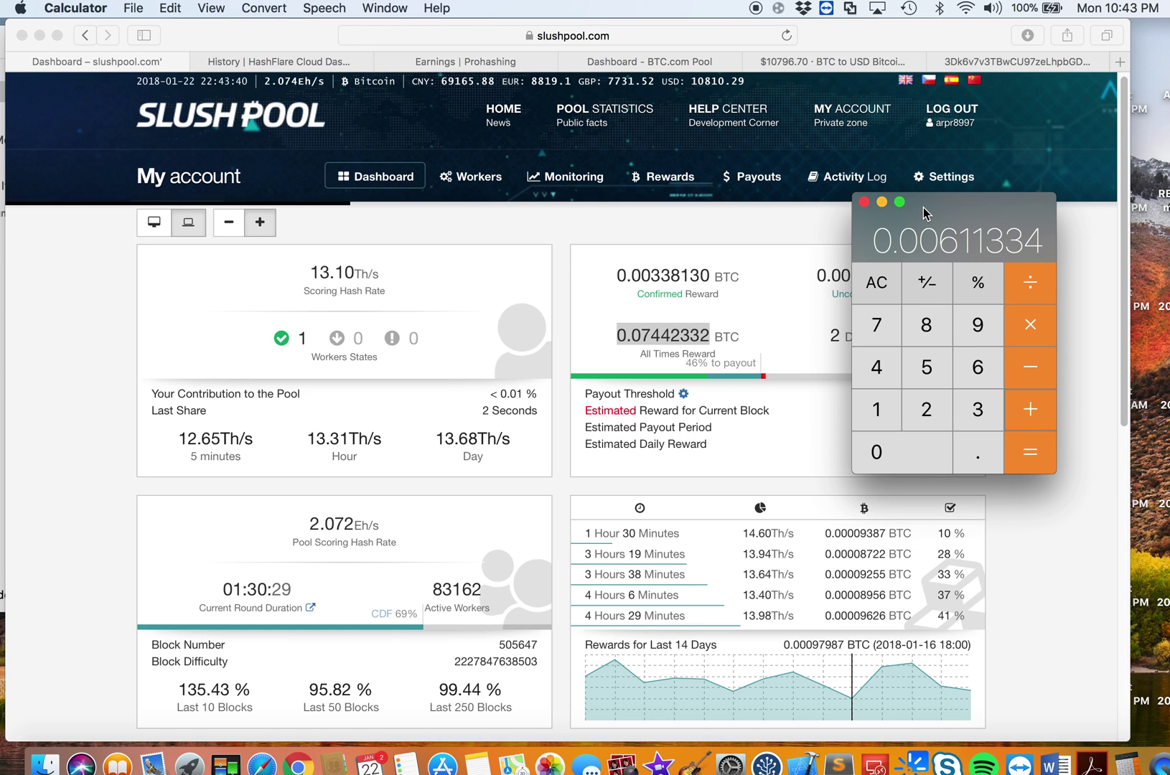
key("super+v")
left_click(1025, 458)
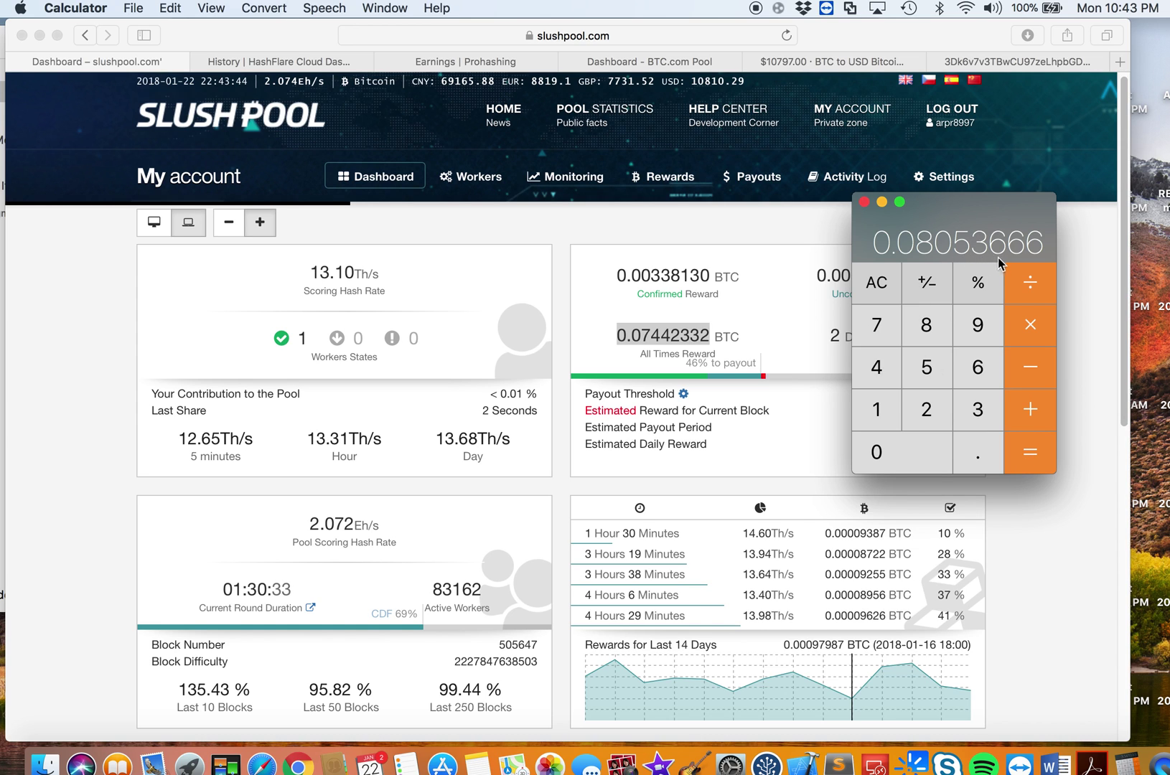
Add Slush Pool's unconfirmed reward 0.00125468 to the running total
left_click(1032, 410)
left_click_drag(969, 217, 981, 350)
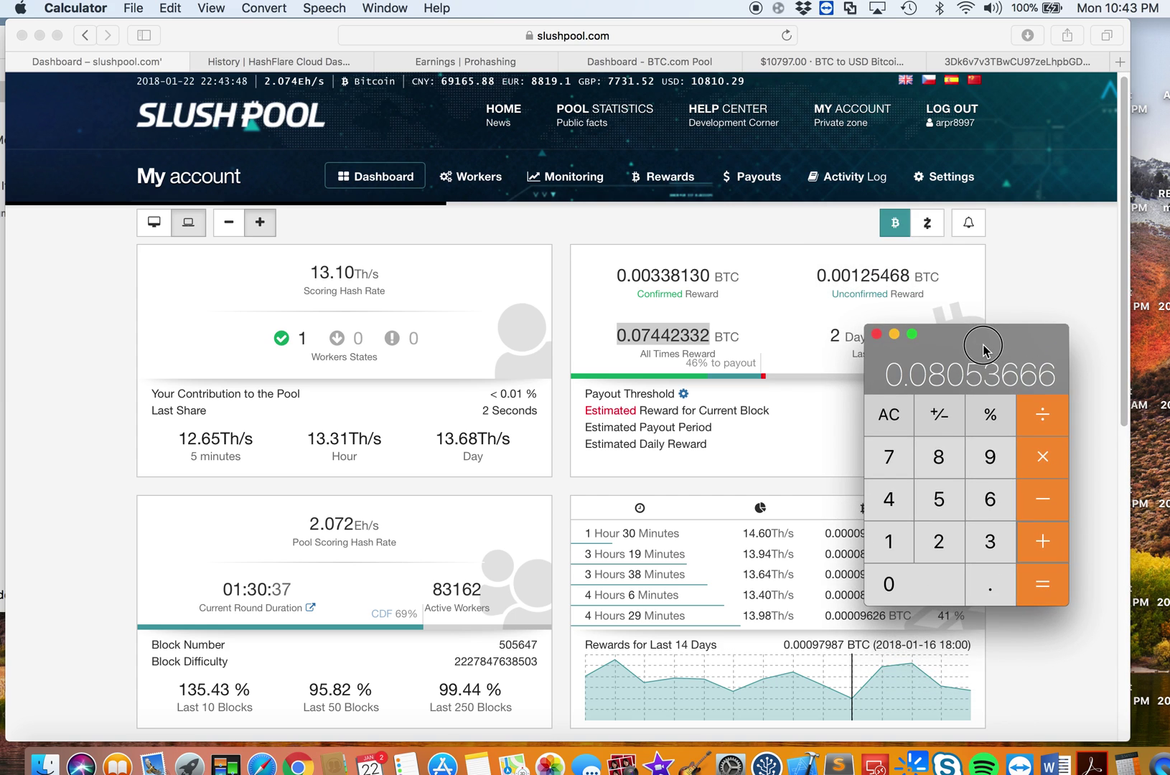
left_click(824, 279)
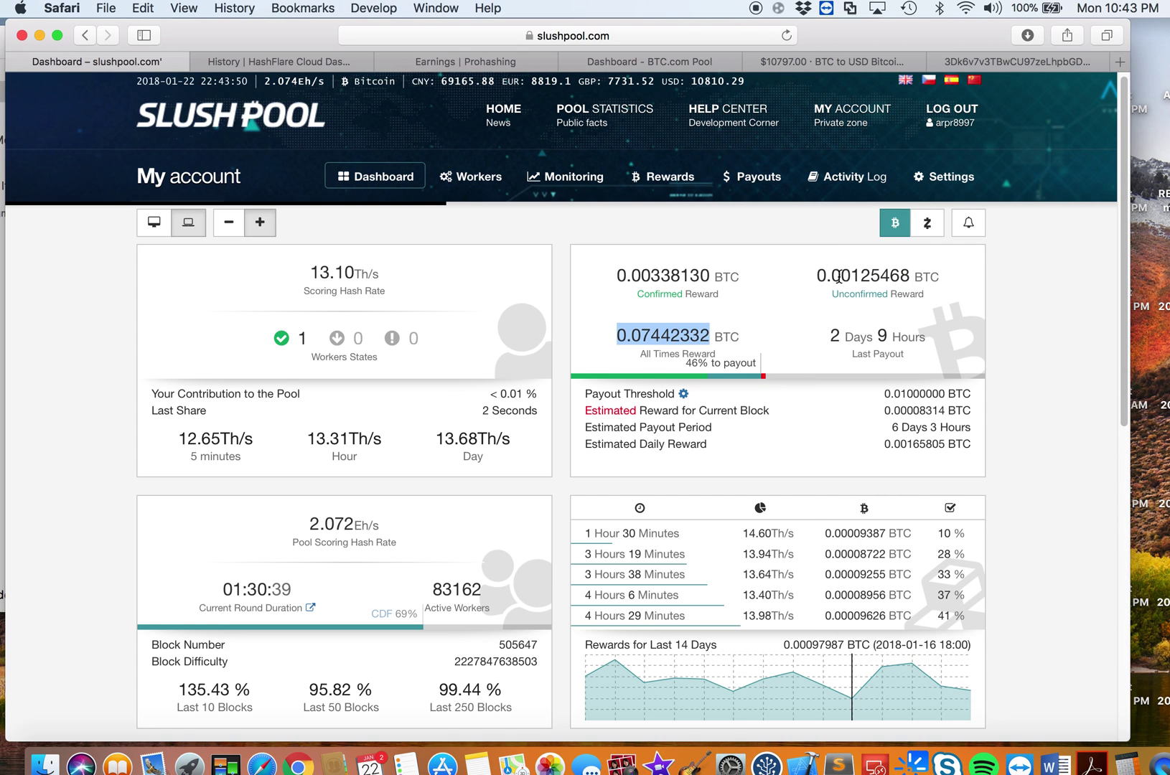
left_click_drag(818, 277, 906, 285)
key("super+c")
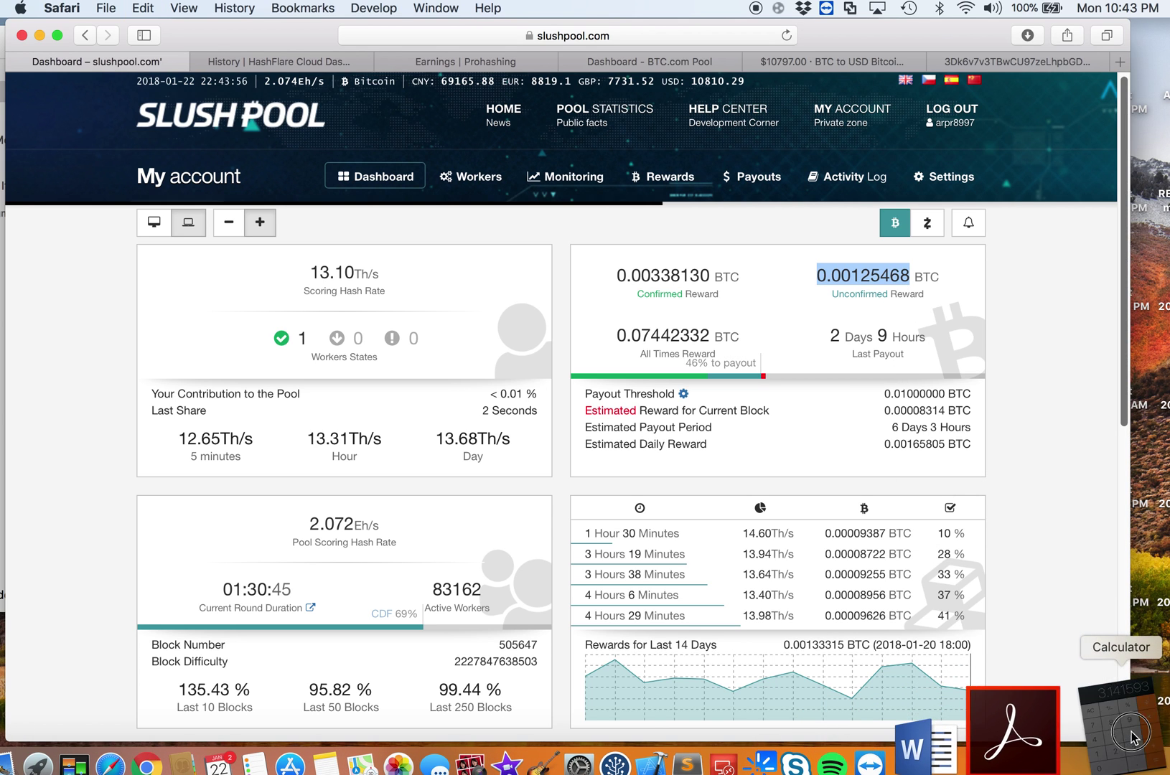
left_click(1122, 734)
left_click(1044, 545)
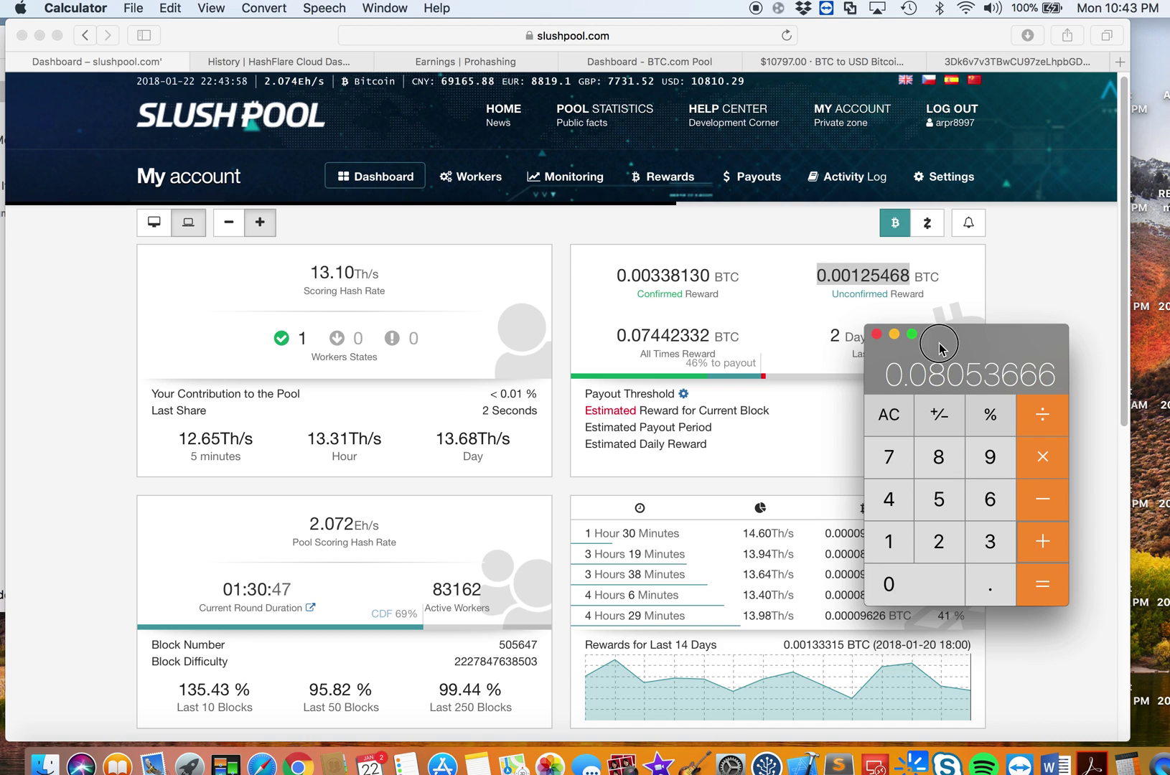
key("super+v")
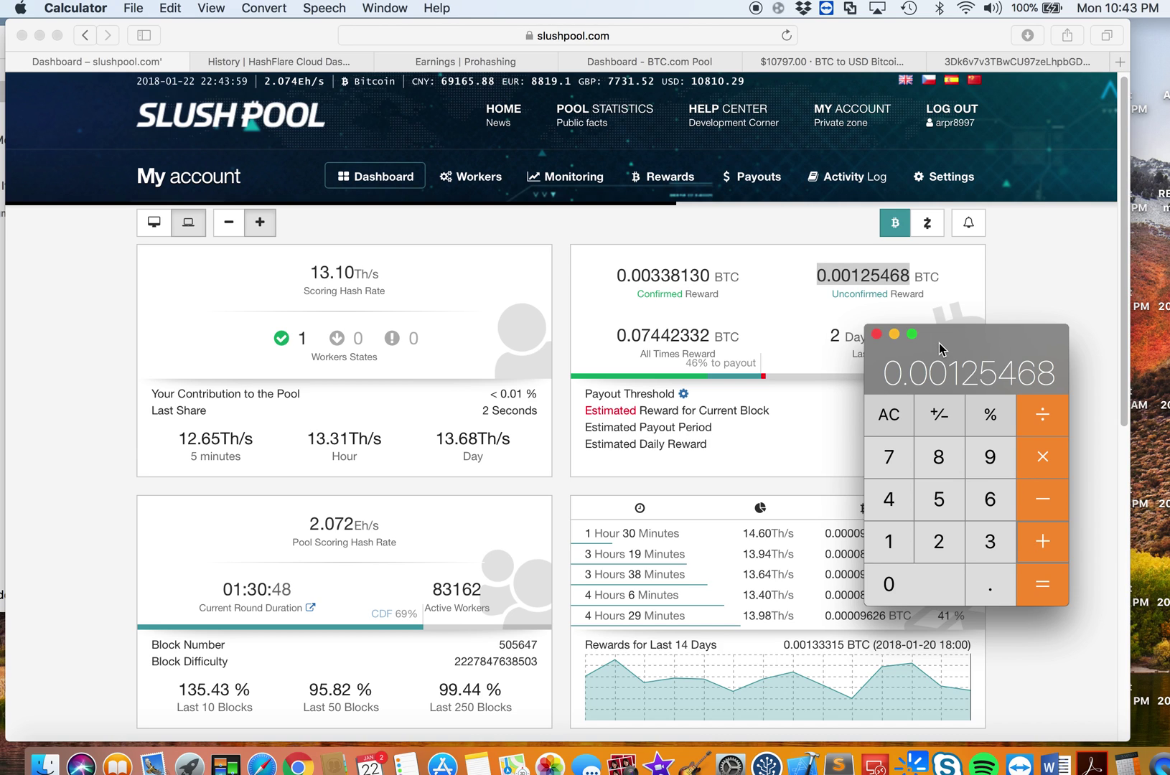
left_click(1037, 587)
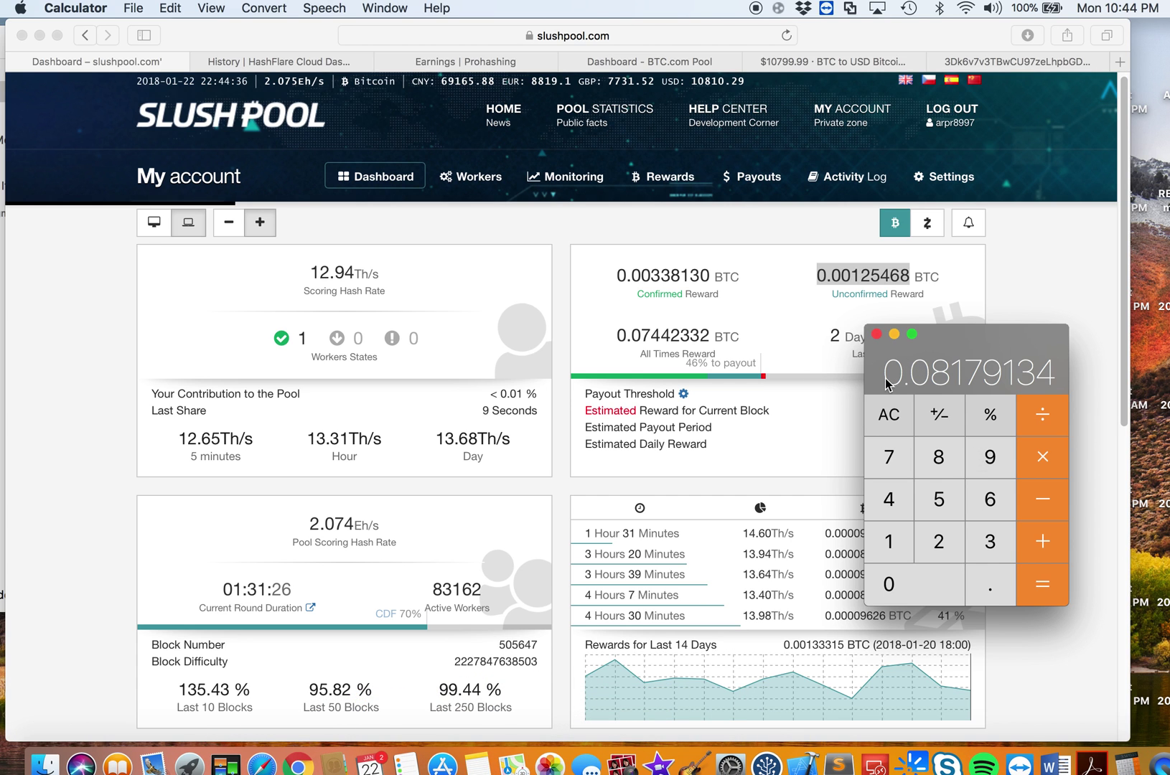
Reposition Calculator showing 0.08179134 and begin multiplying it by the bitcoin price
mouse_move(886, 384)
left_mouse_down()
mouse_move(966, 421)
mouse_move(879, 371)
left_mouse_up()
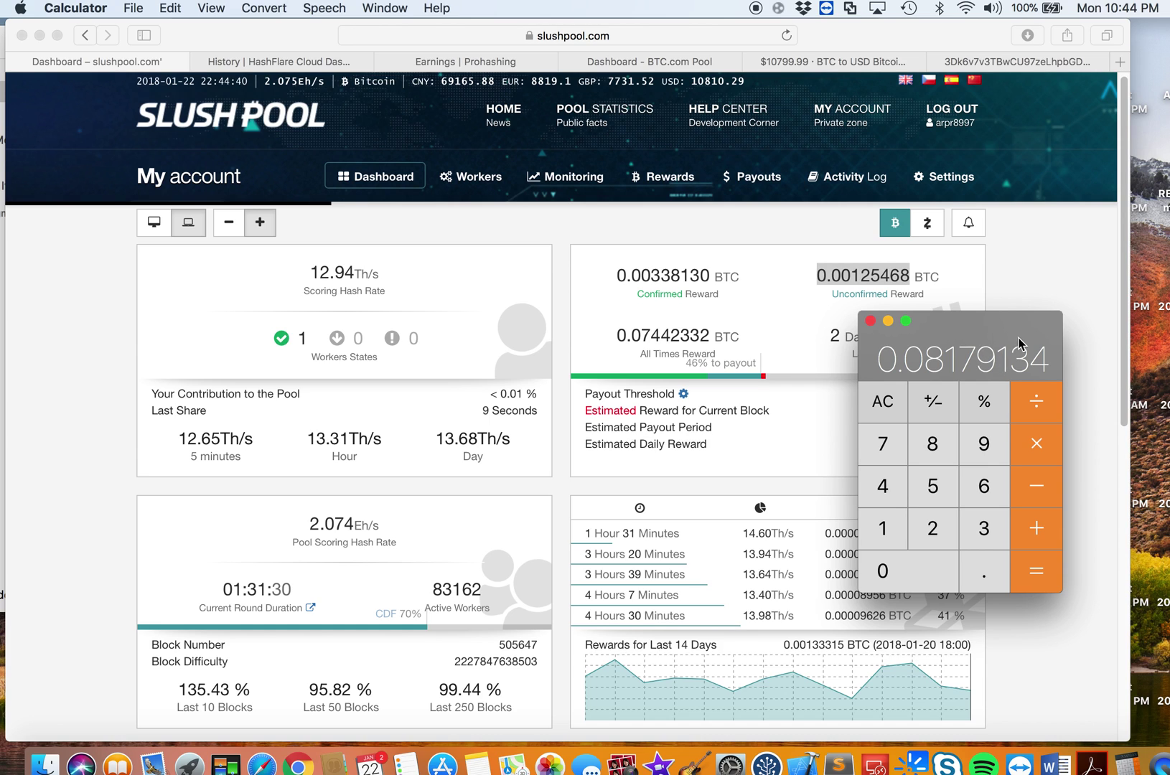
right_click(910, 336)
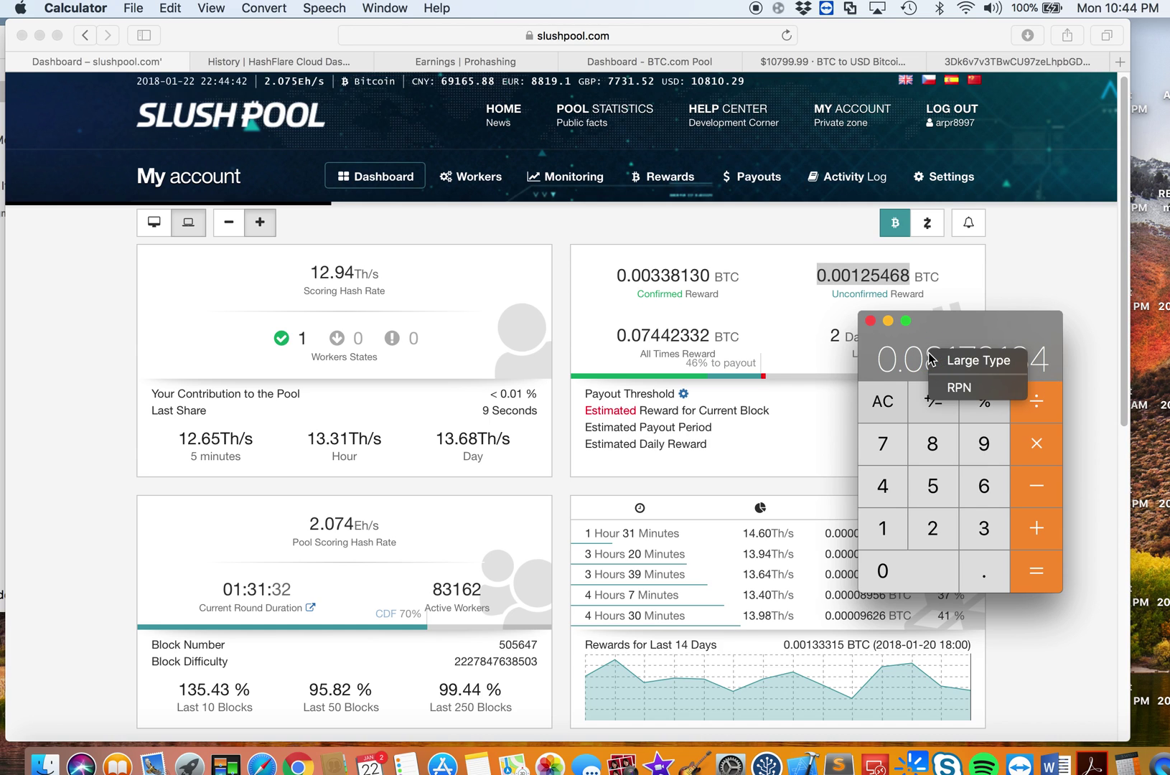
key("Escape")
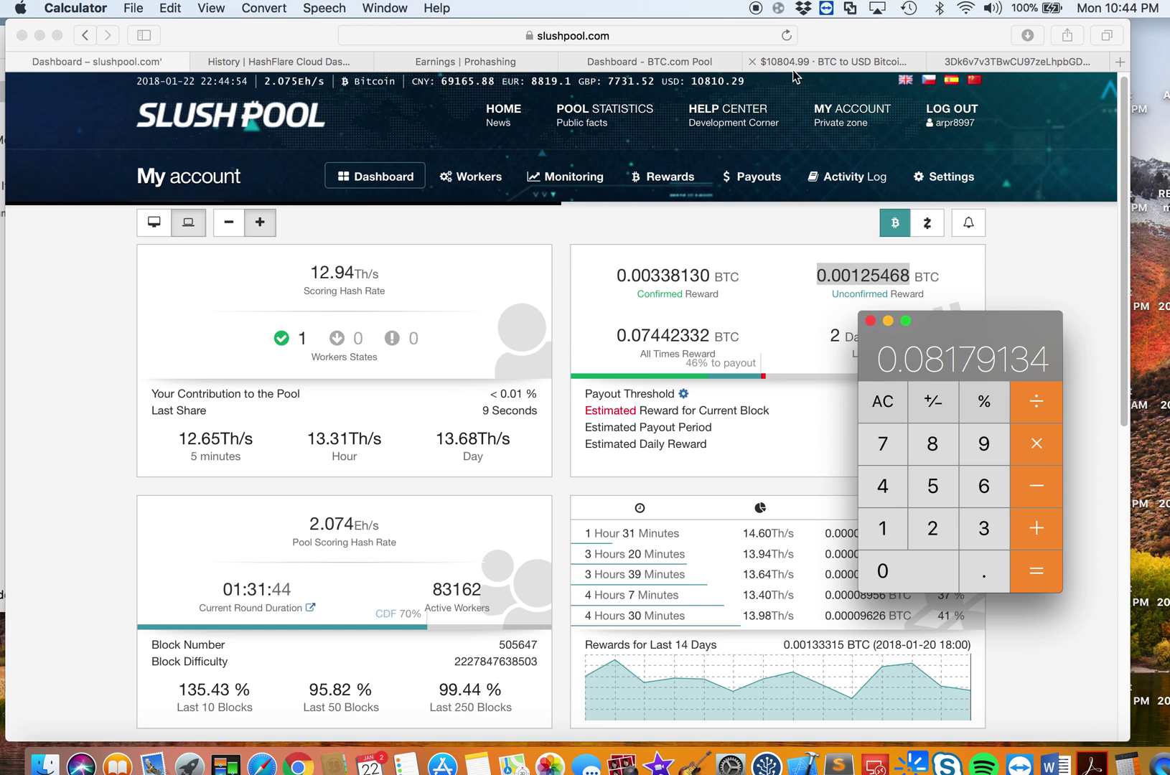
left_click(1035, 450)
Enter the 10800 bitcoin price to get the dollar value 883.346472
left_click(885, 534)
left_click(889, 563)
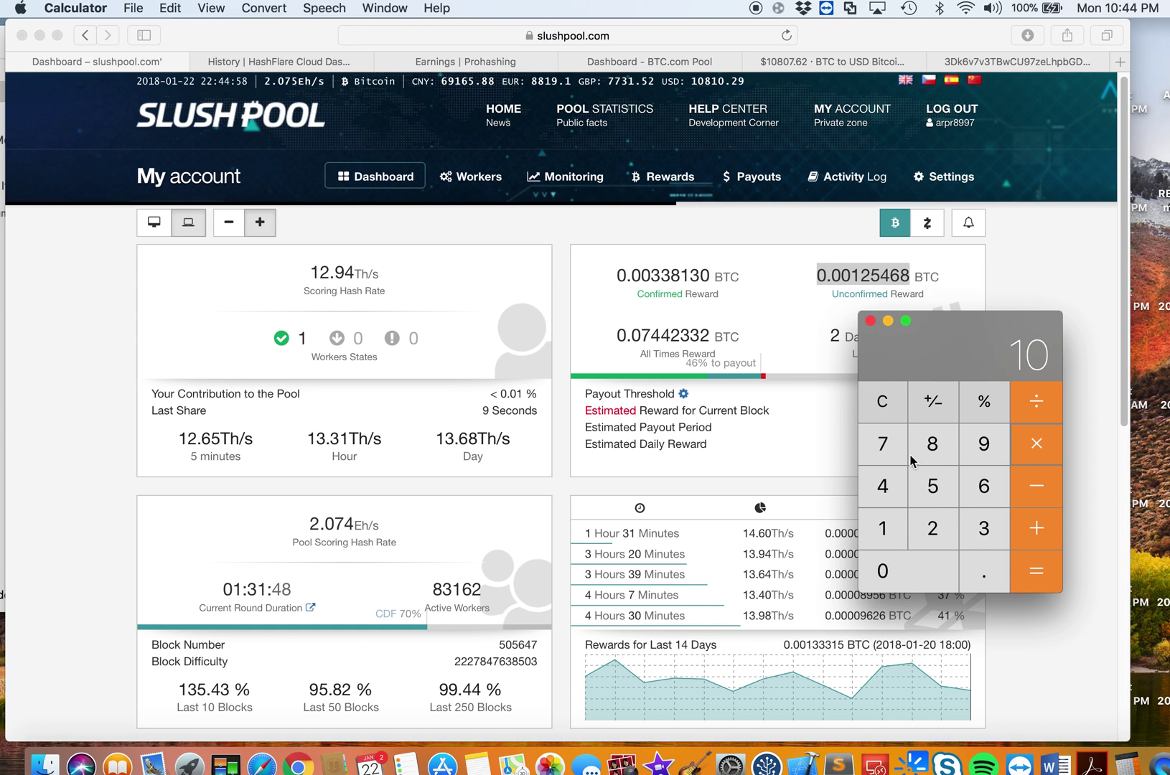
left_click(932, 443)
left_click(929, 563)
left_click(929, 563)
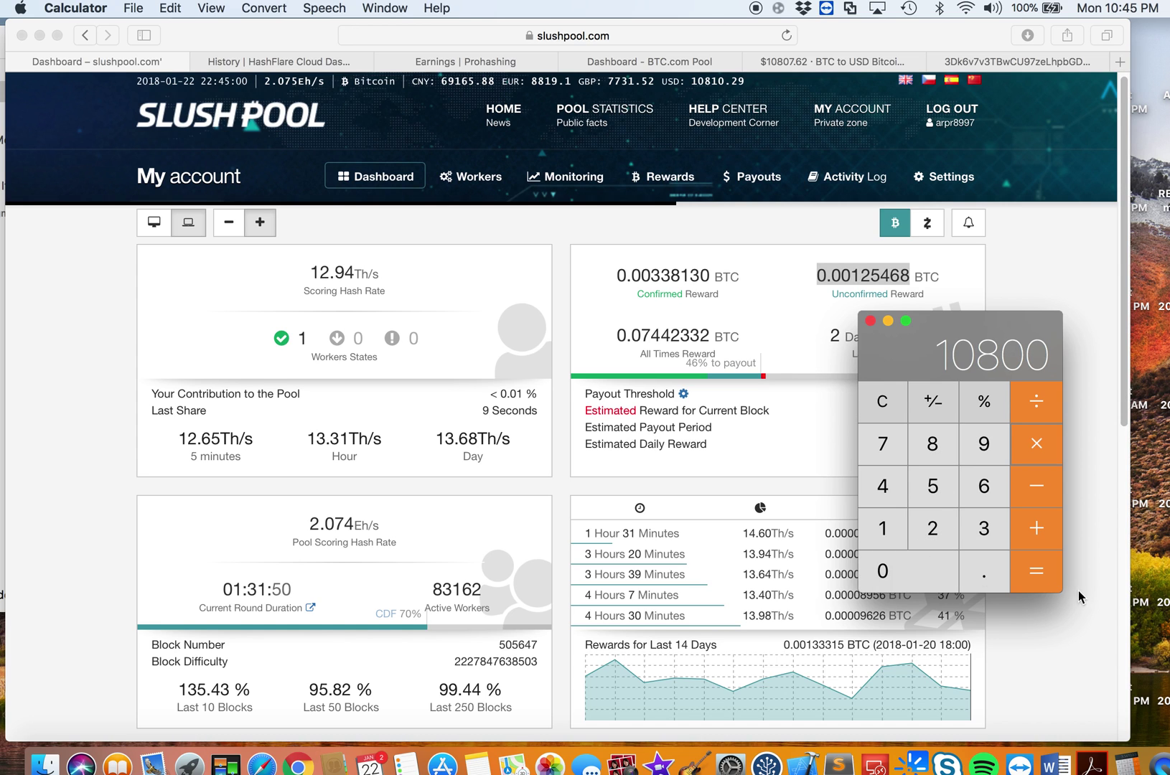
left_click(1033, 578)
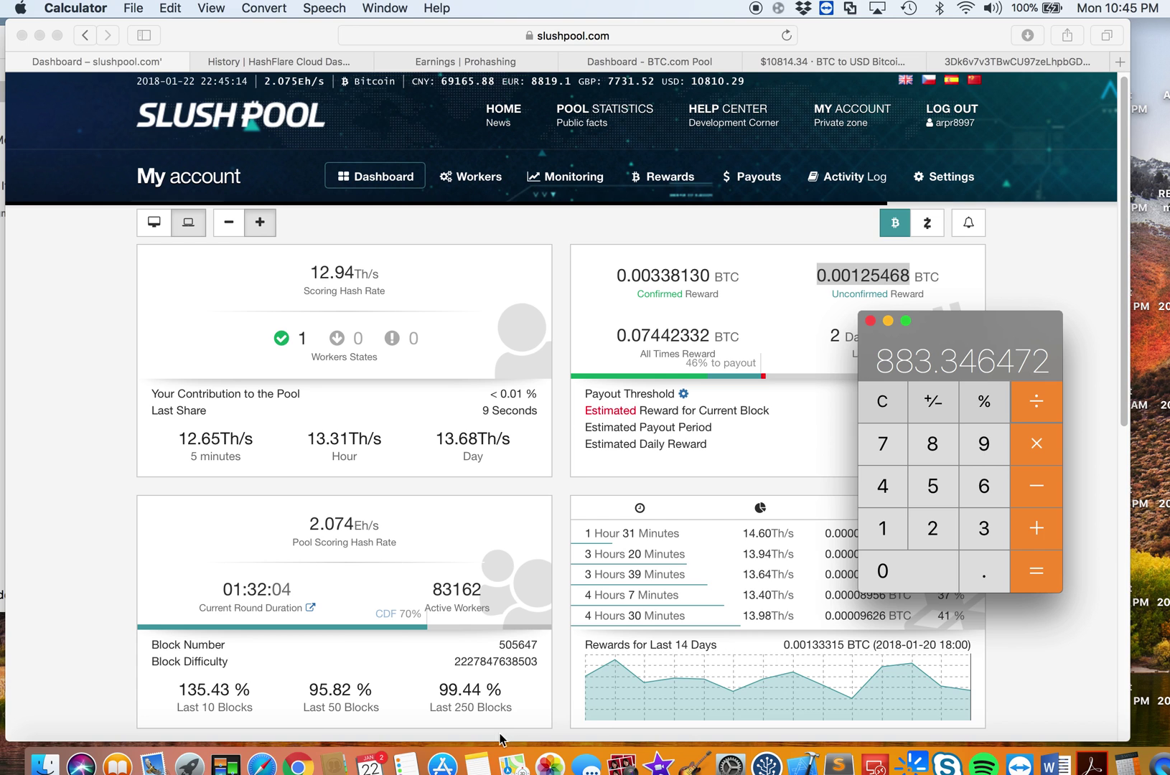
Divide 883.346472 by 39 days for a 22.649909538461538 daily average, placed beside the note
left_click(477, 762)
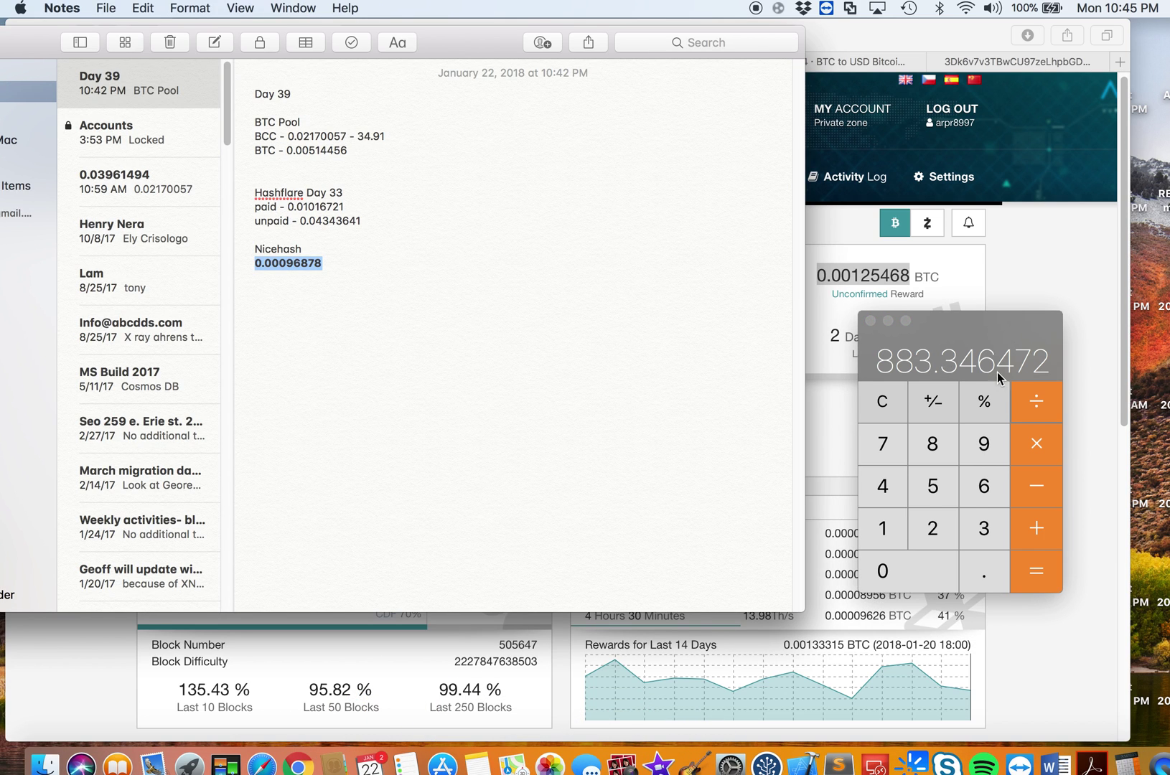
left_click(990, 317)
left_click(996, 531)
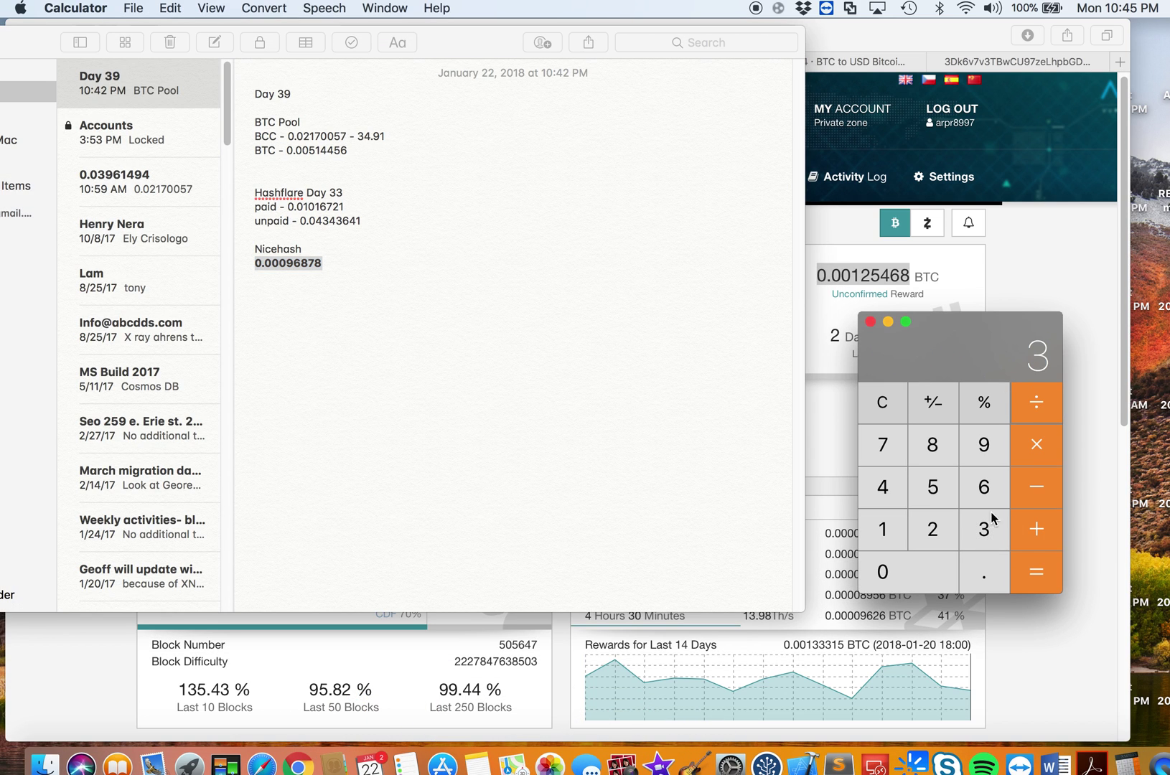
left_click(983, 447)
left_click(1043, 568)
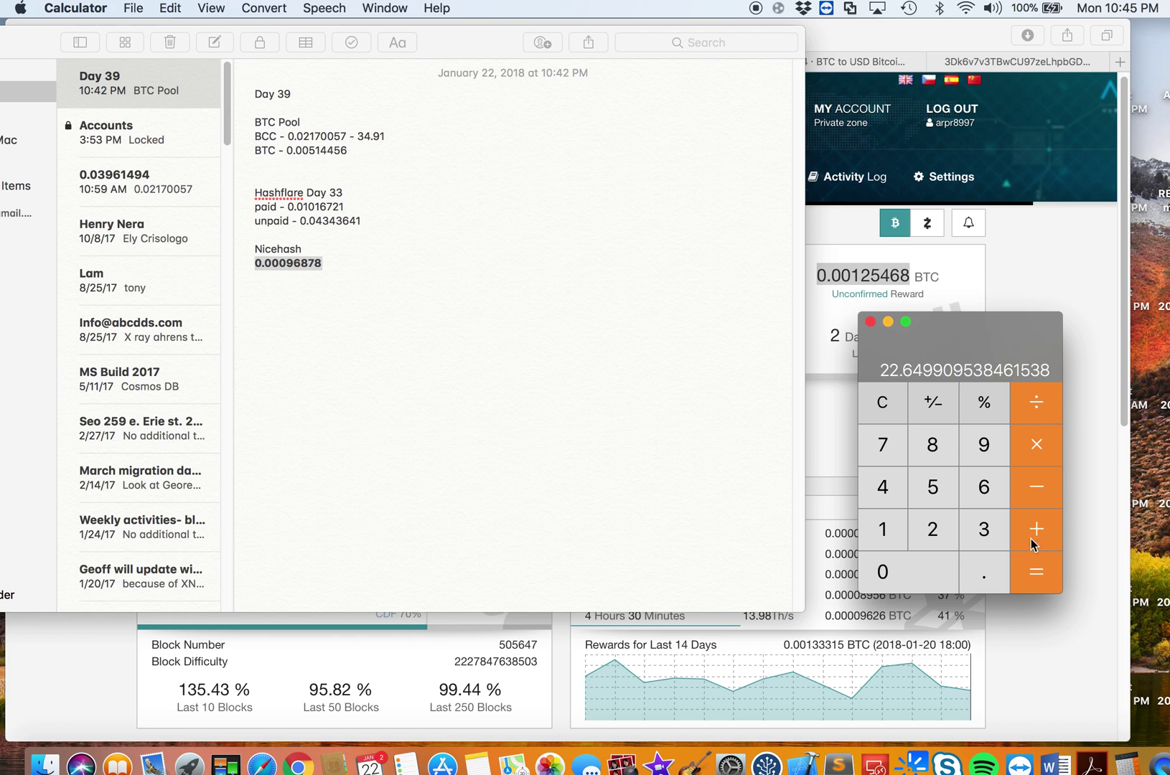
left_click_drag(934, 348, 639, 242)
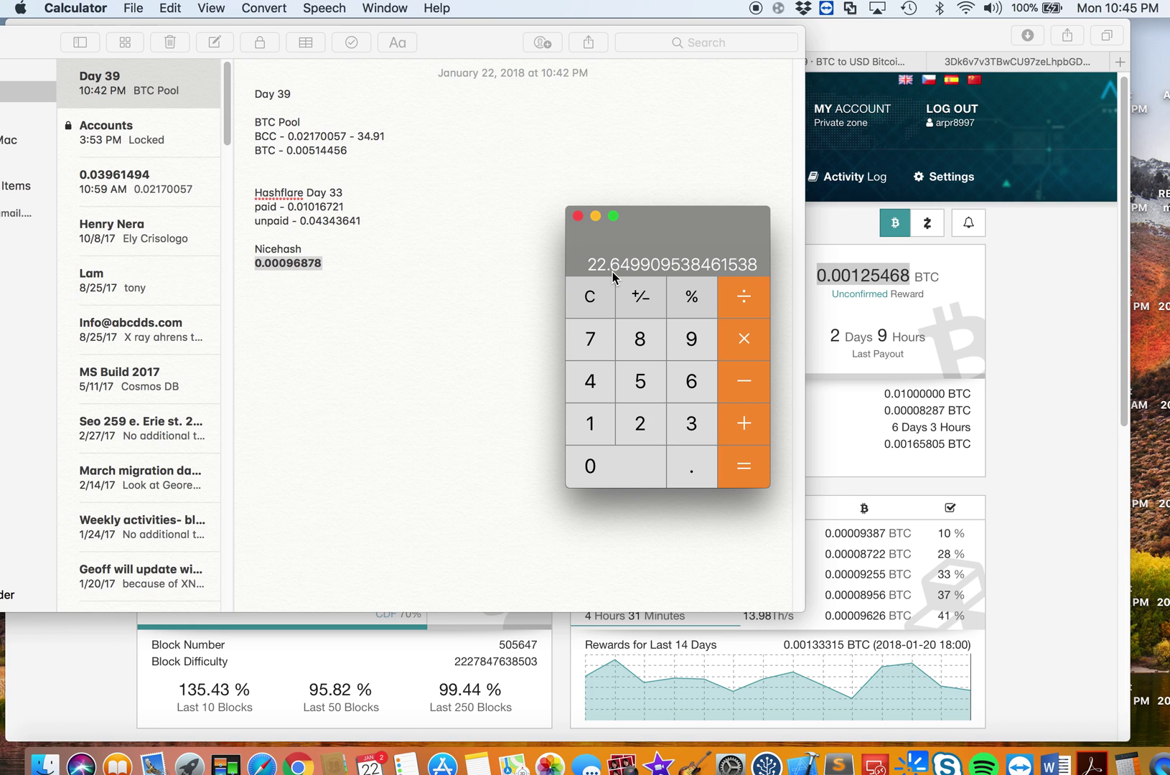
Multiply the 22.65 result by 10800, giving 244619.02
left_click_drag(663, 226, 825, 202)
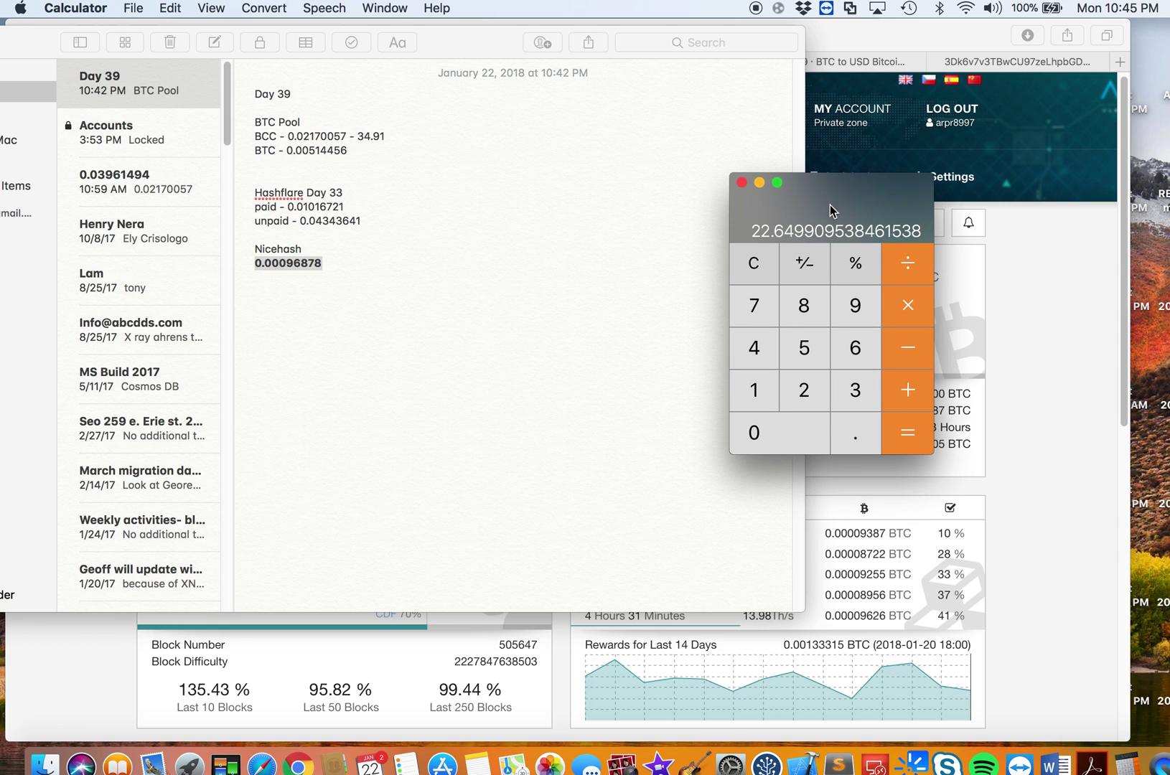
left_click(907, 308)
left_click(760, 395)
left_click(768, 431)
left_click(802, 319)
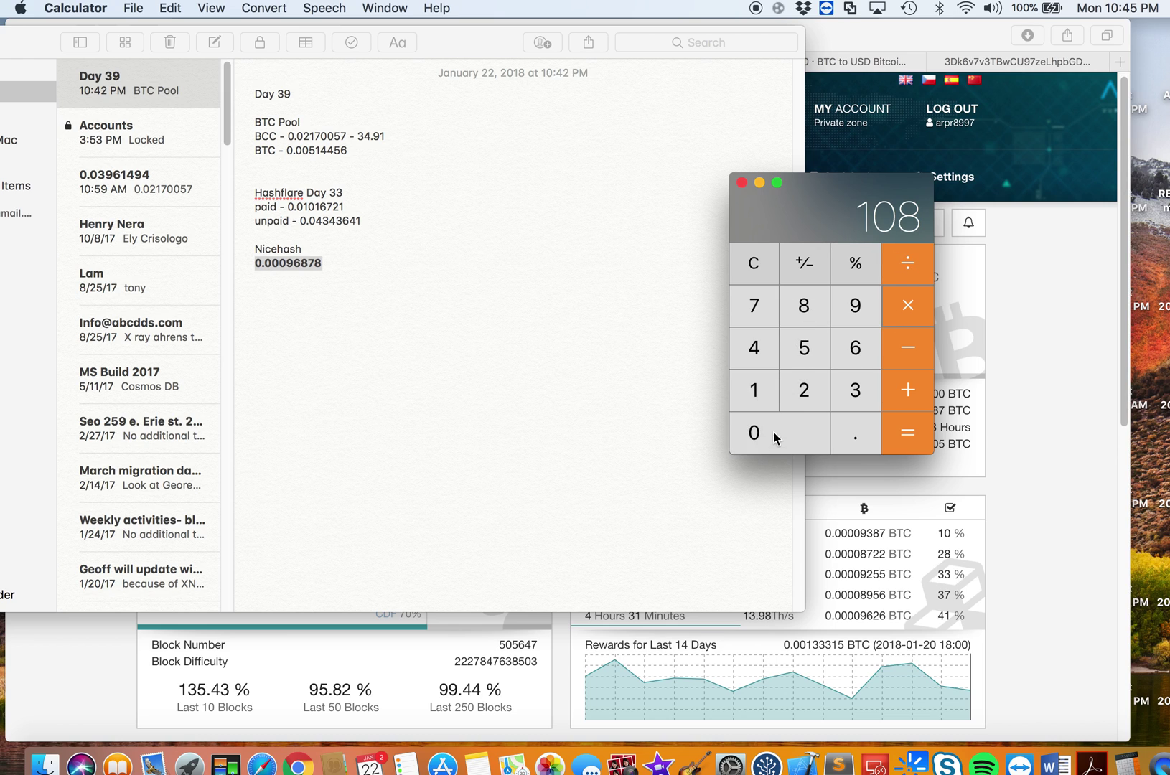
left_click(773, 439)
left_click(773, 440)
left_click(915, 442)
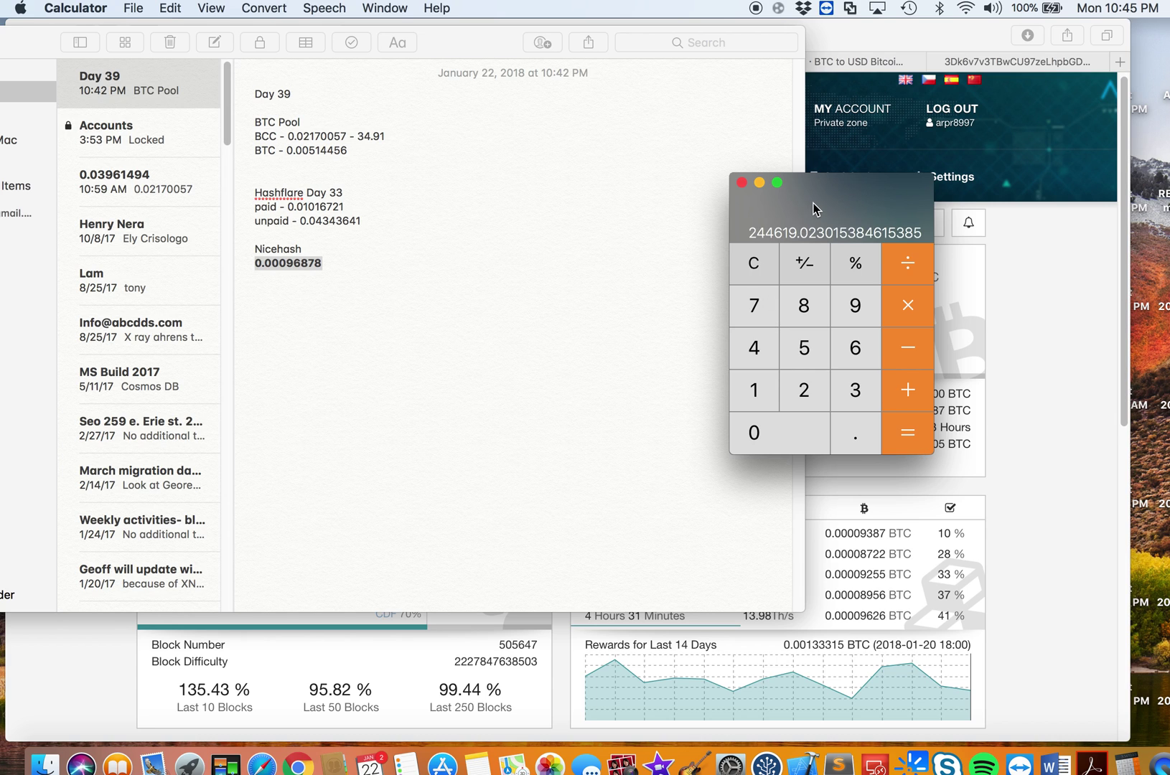
Divide 244619.02 by 10800 to return to 22.65
left_click_drag(816, 207, 968, 223)
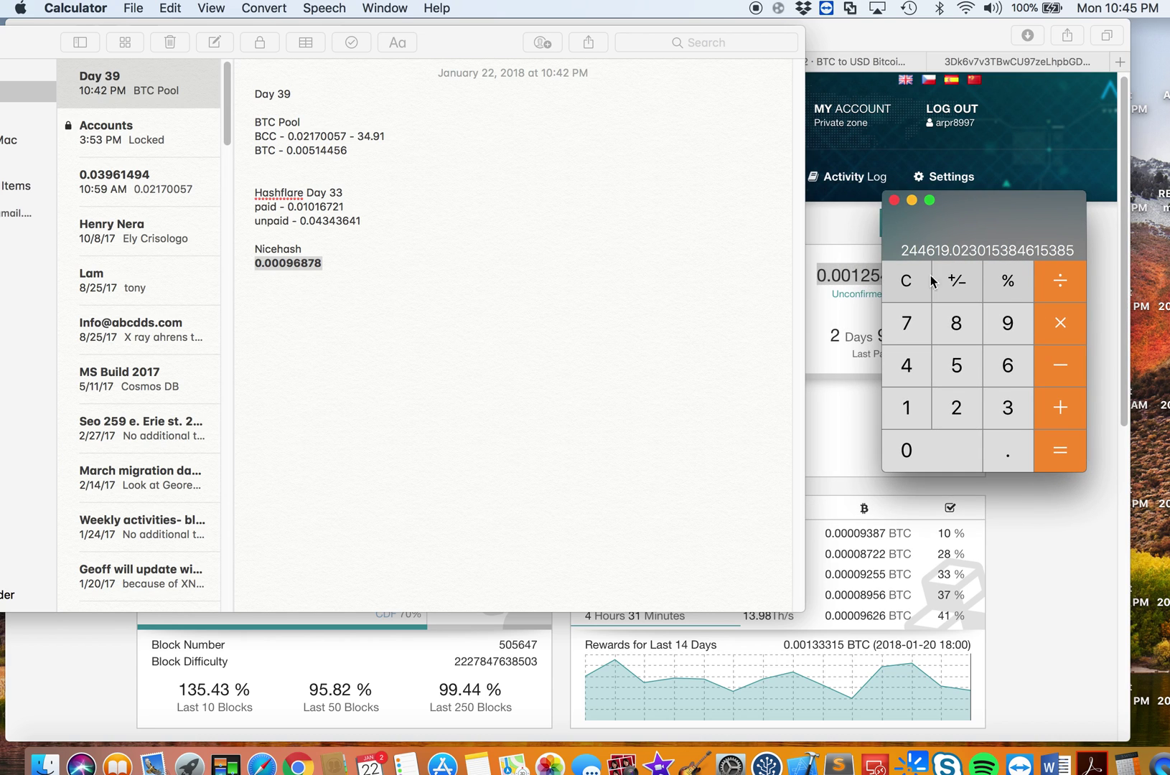
left_click(1065, 296)
left_click(906, 407)
left_click(906, 450)
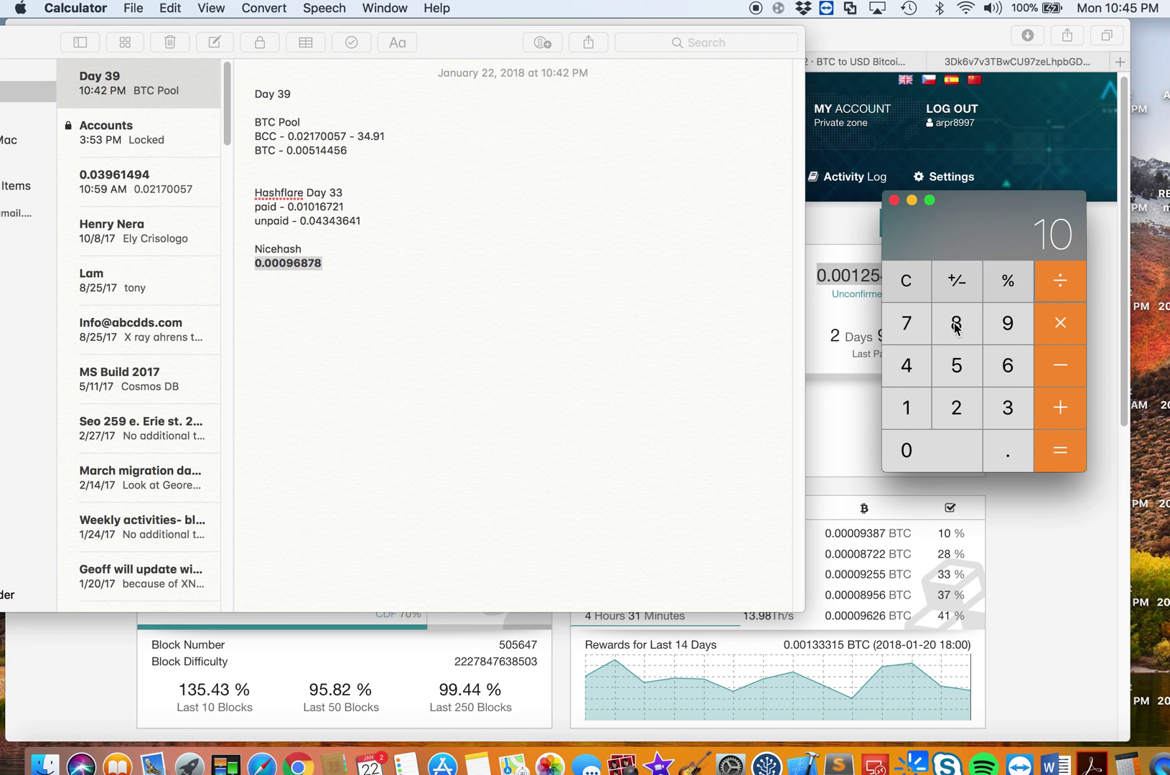
left_click(957, 325)
left_click(939, 443)
left_click(939, 445)
left_click(1059, 453)
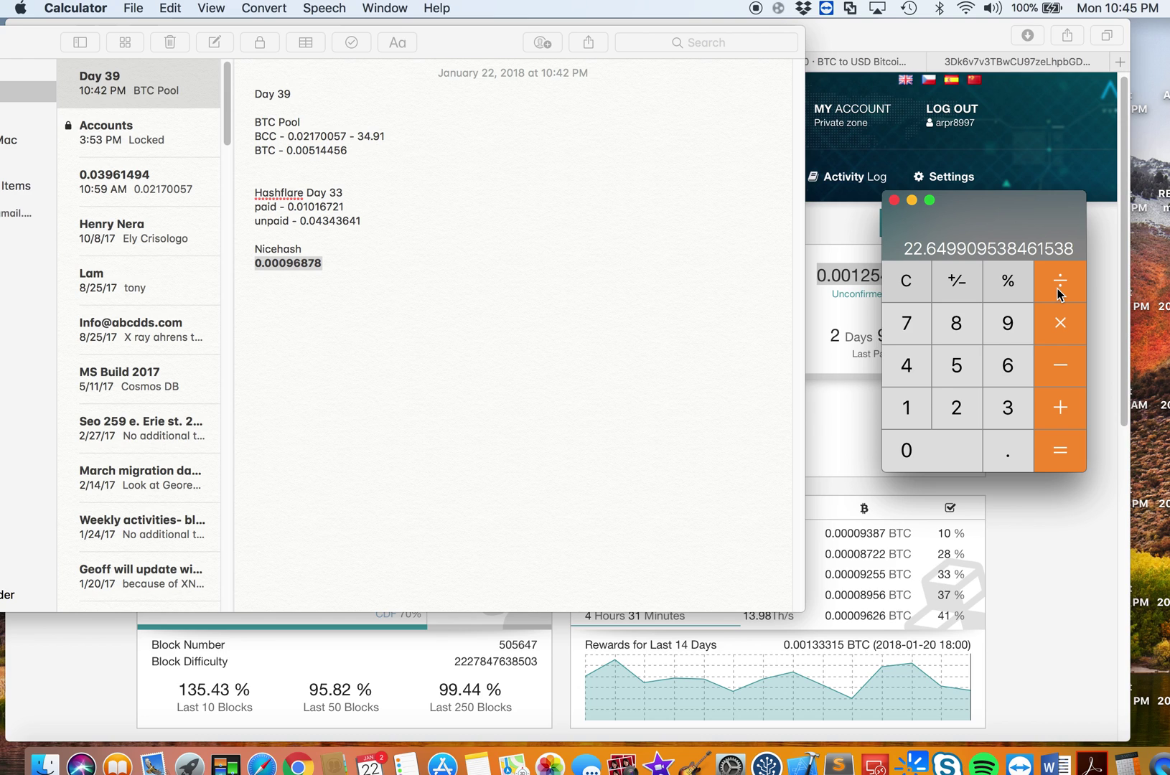
Multiply by 39, then divide by 10800 to recover the 0.08179134 BTC total
left_click(1060, 333)
left_click(1005, 415)
left_click(1003, 329)
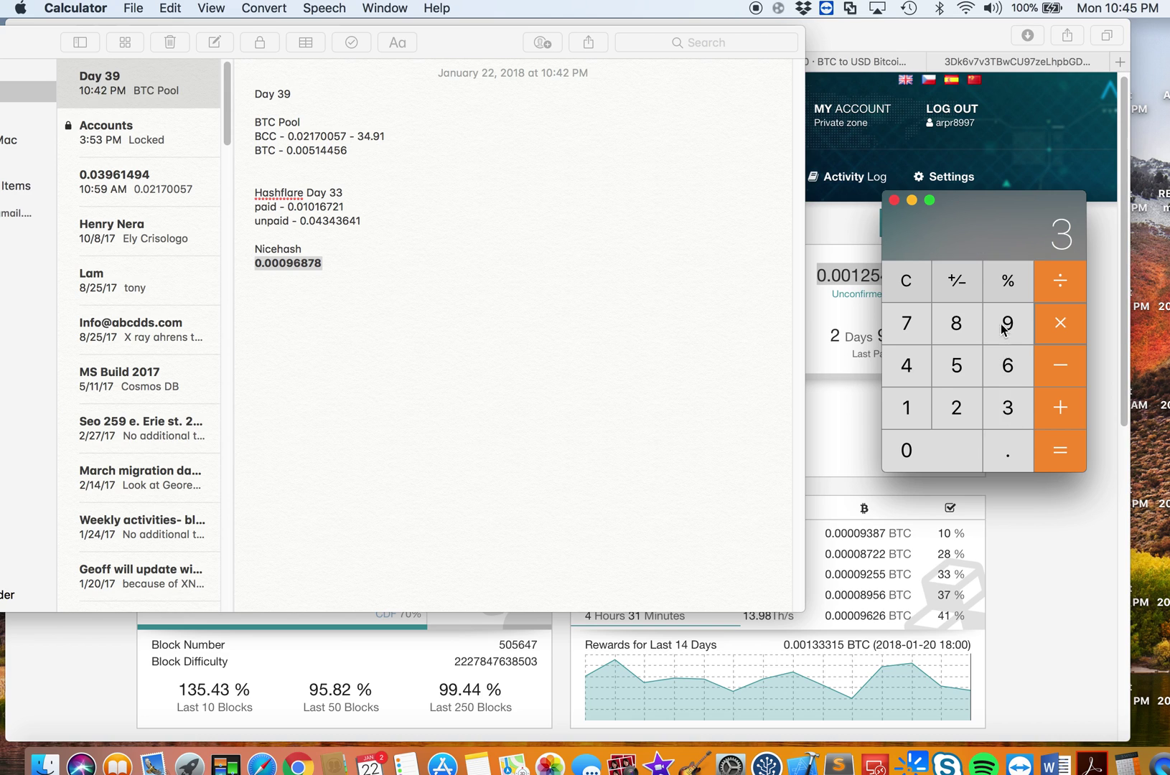
left_click(1062, 461)
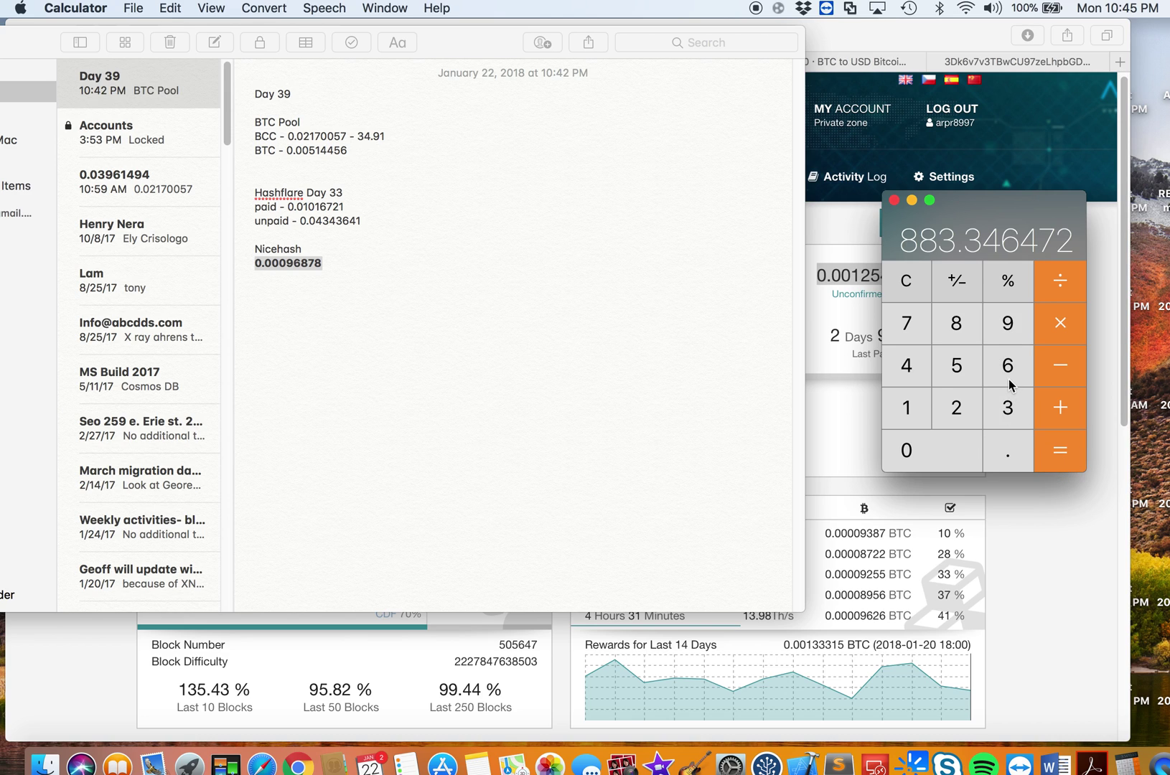
left_click(1058, 287)
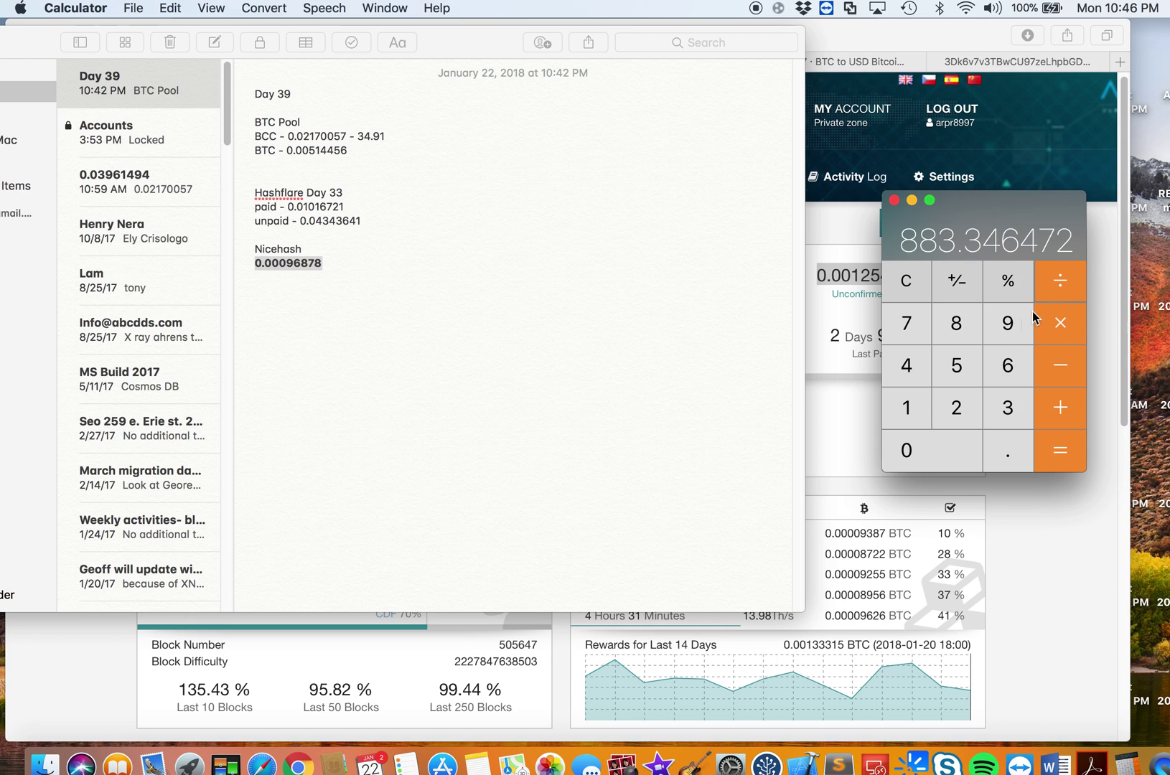
left_click(905, 419)
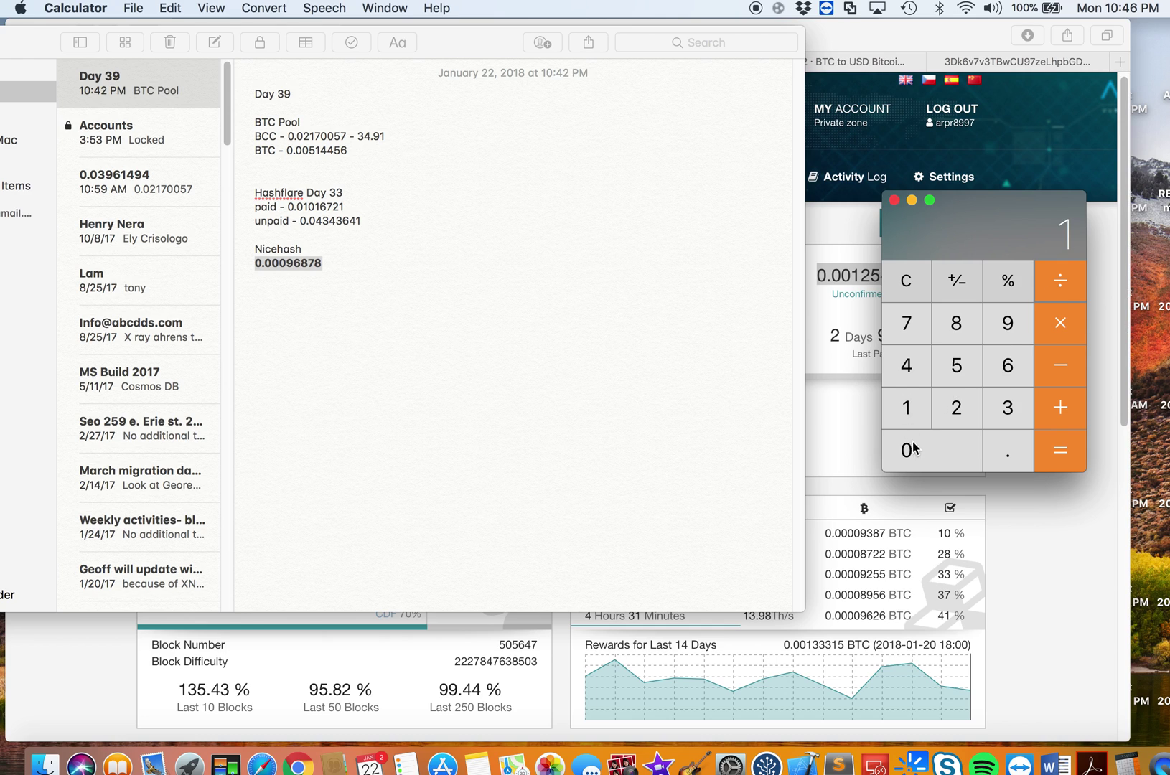
left_click(905, 449)
left_click(957, 329)
left_click(945, 452)
left_click(945, 452)
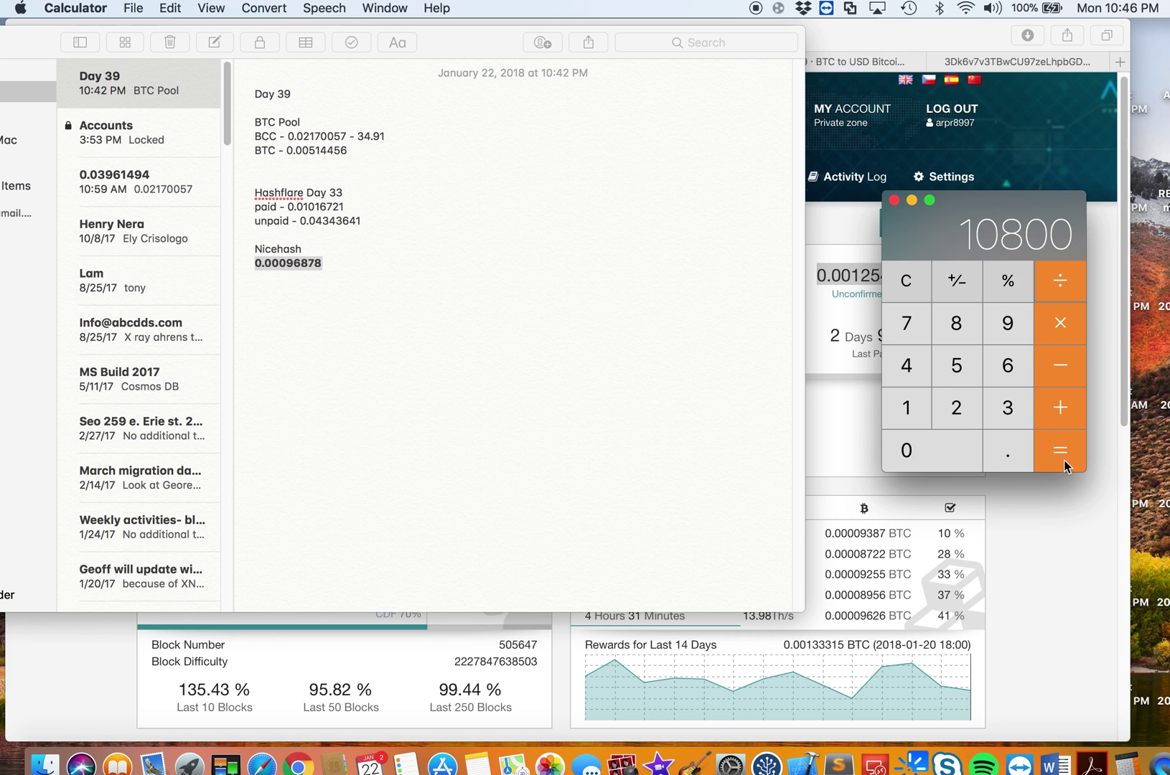
left_click(1069, 451)
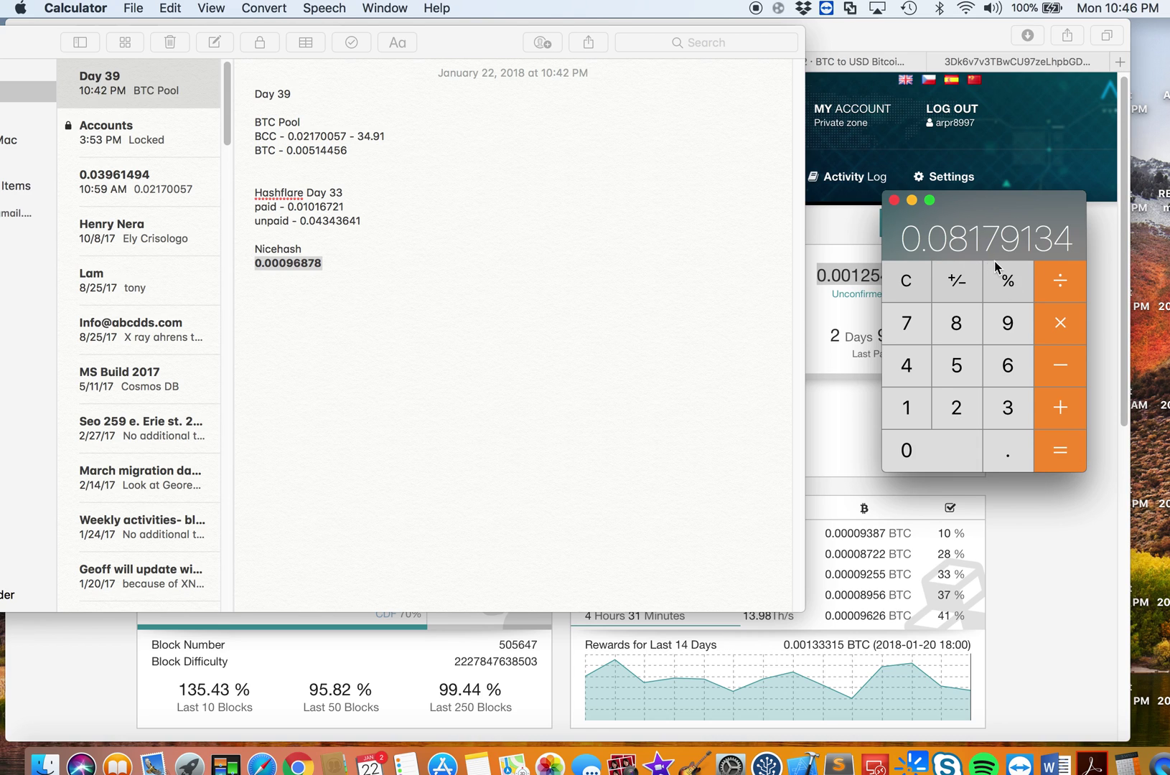
Divide the 0.08179134 BTC total by 39 days, giving 0.002097213846154 per day
left_click(1057, 281)
left_click(1009, 407)
left_click(1008, 322)
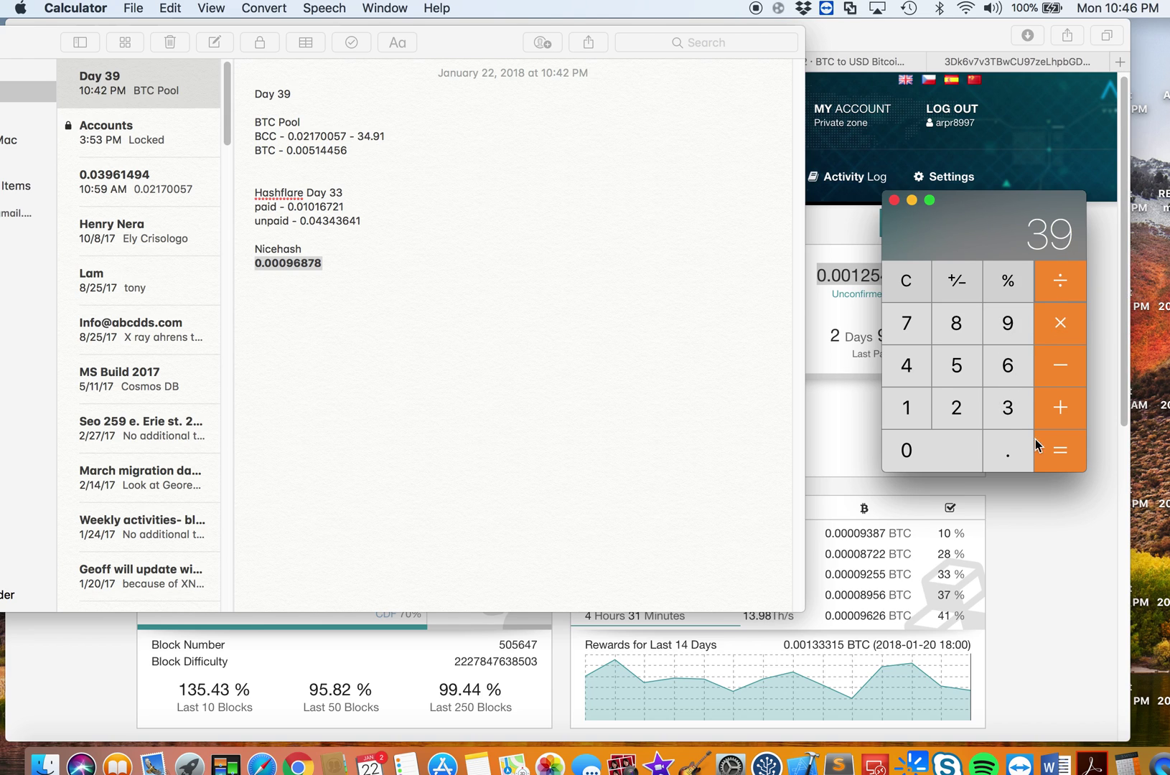
left_click(1054, 451)
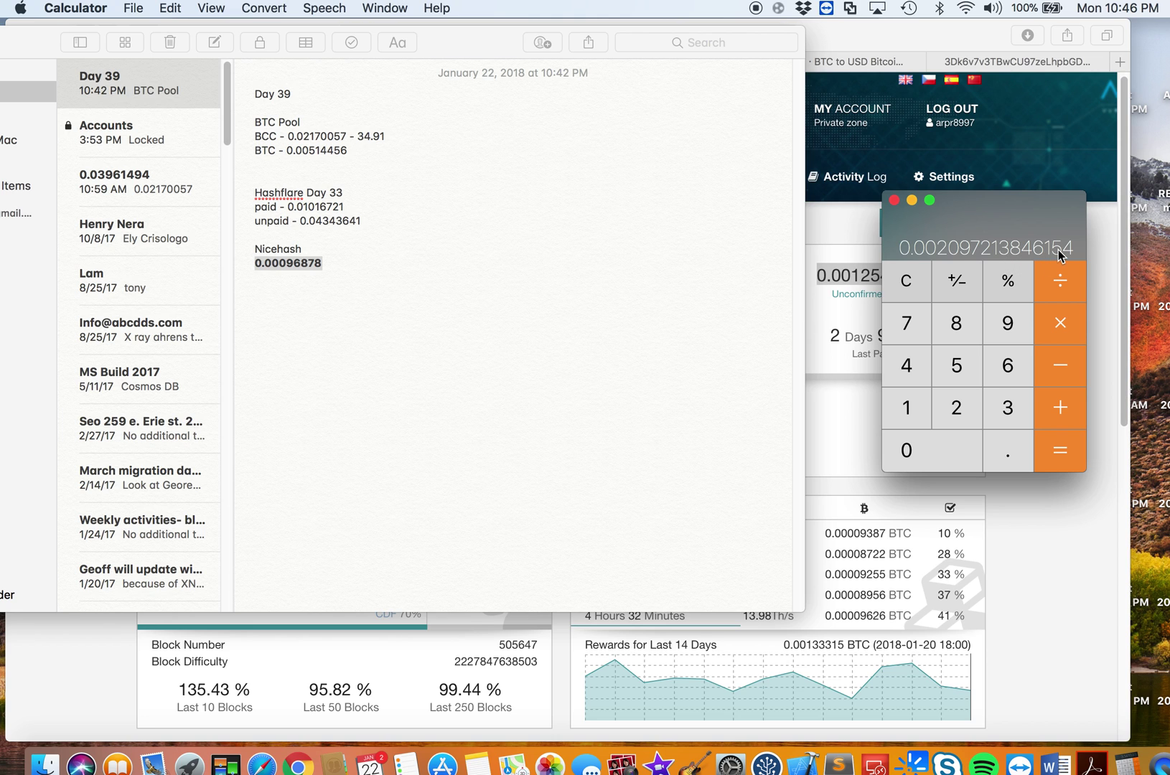
left_click_drag(1017, 220, 614, 229)
Place the 0.002097213846154 result beside Slush Pool's 0.00165805 BTC estimated daily reward
left_click(888, 43)
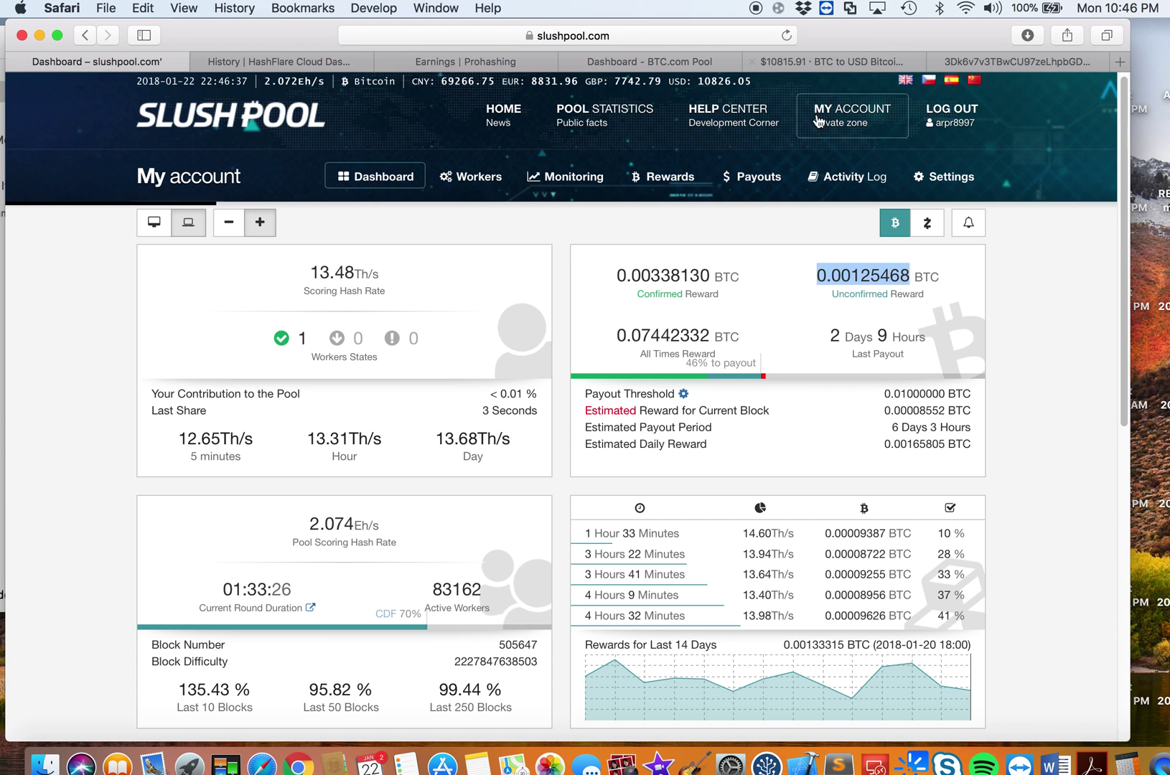
key("super+Tab")
left_click_drag(635, 228, 479, 280)
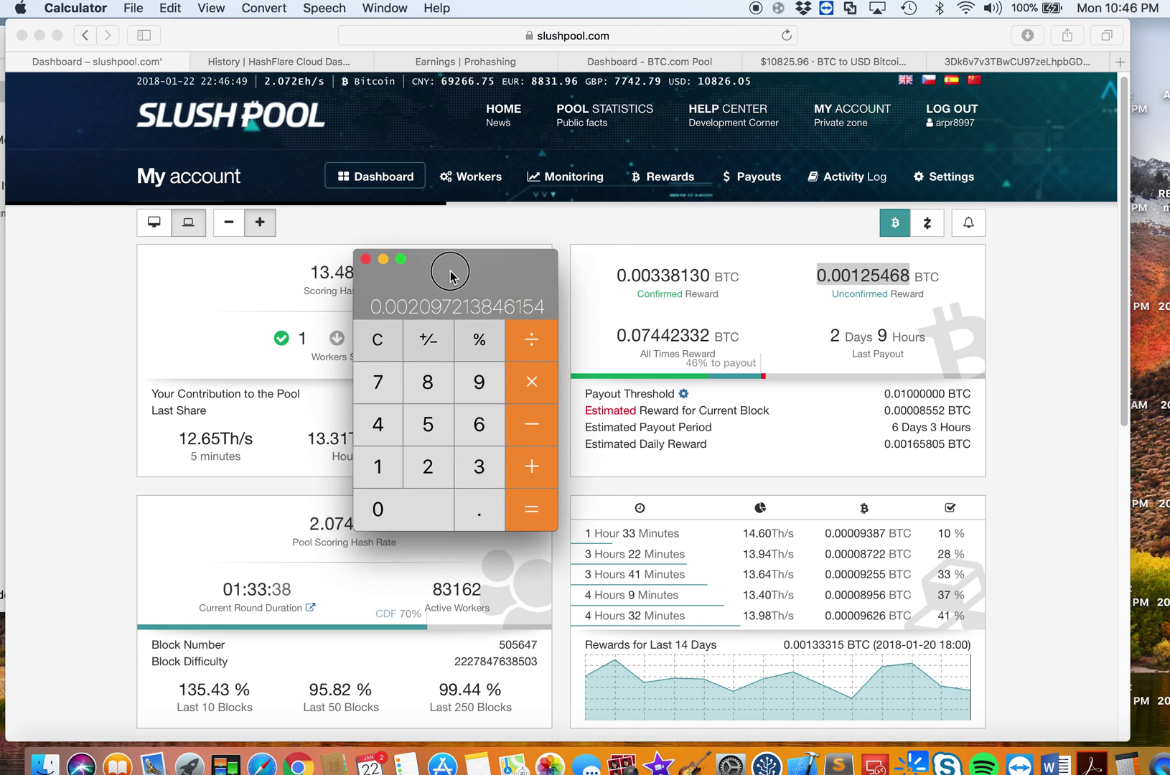
left_click_drag(439, 282, 471, 196)
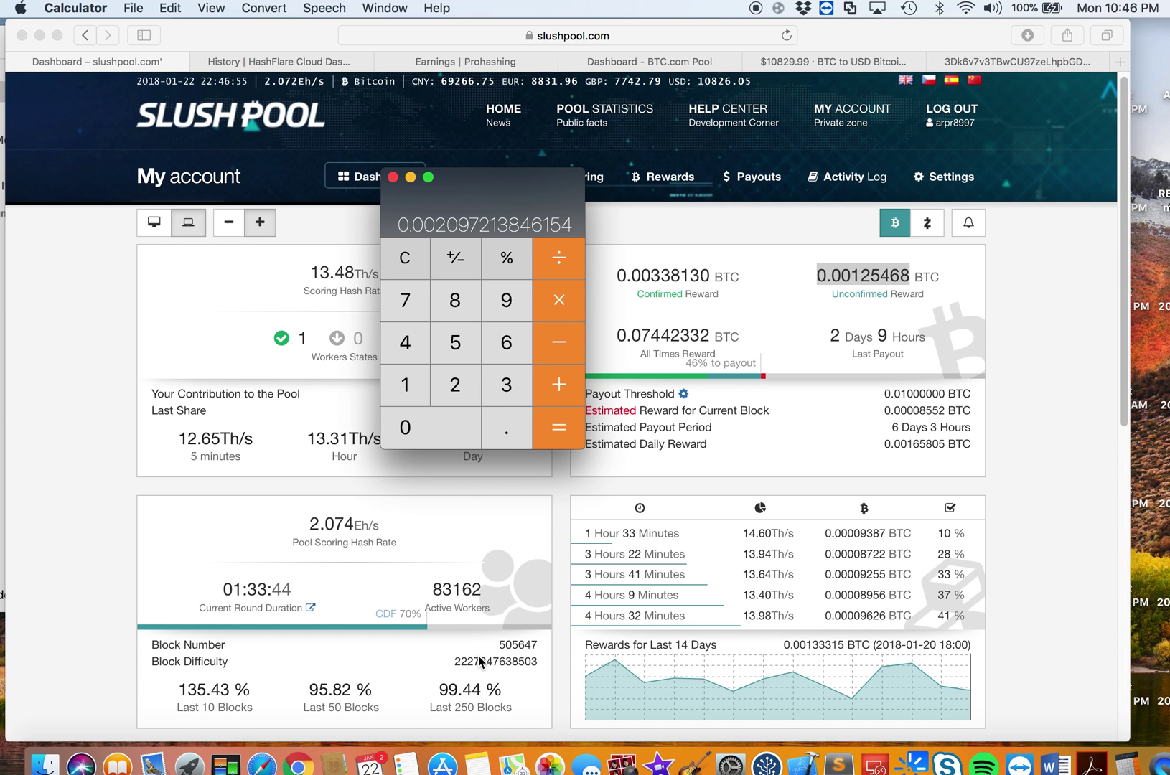
Read Slush Pool's reward and hash rate figures around Calculator, then open HashFlare's History page
scroll(480, 660, "down", 5)
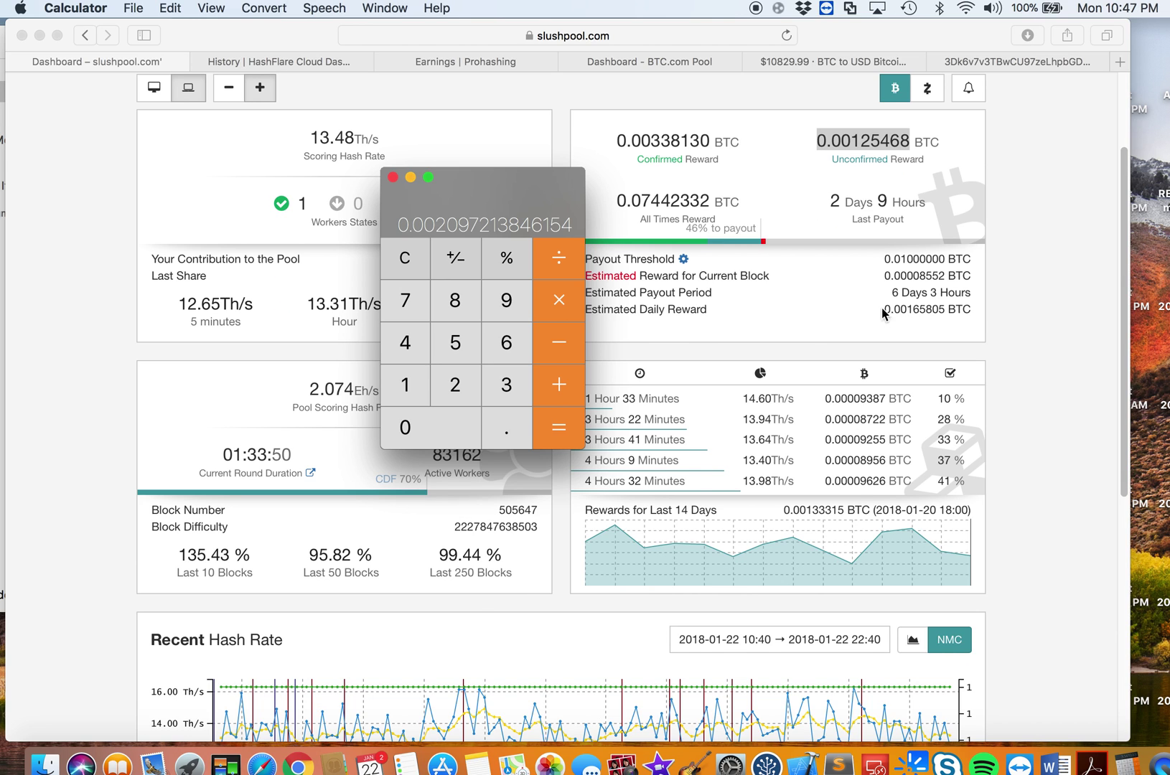
left_click_drag(509, 190, 822, 162)
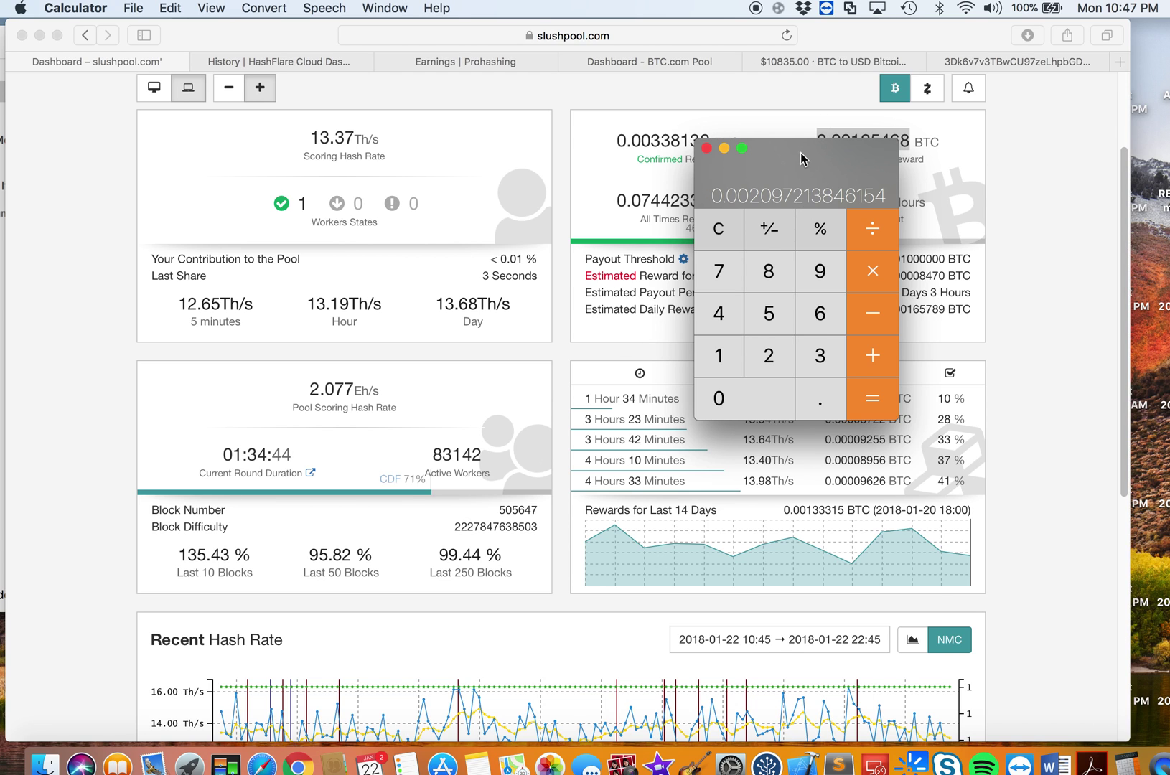
left_click_drag(799, 157, 605, 164)
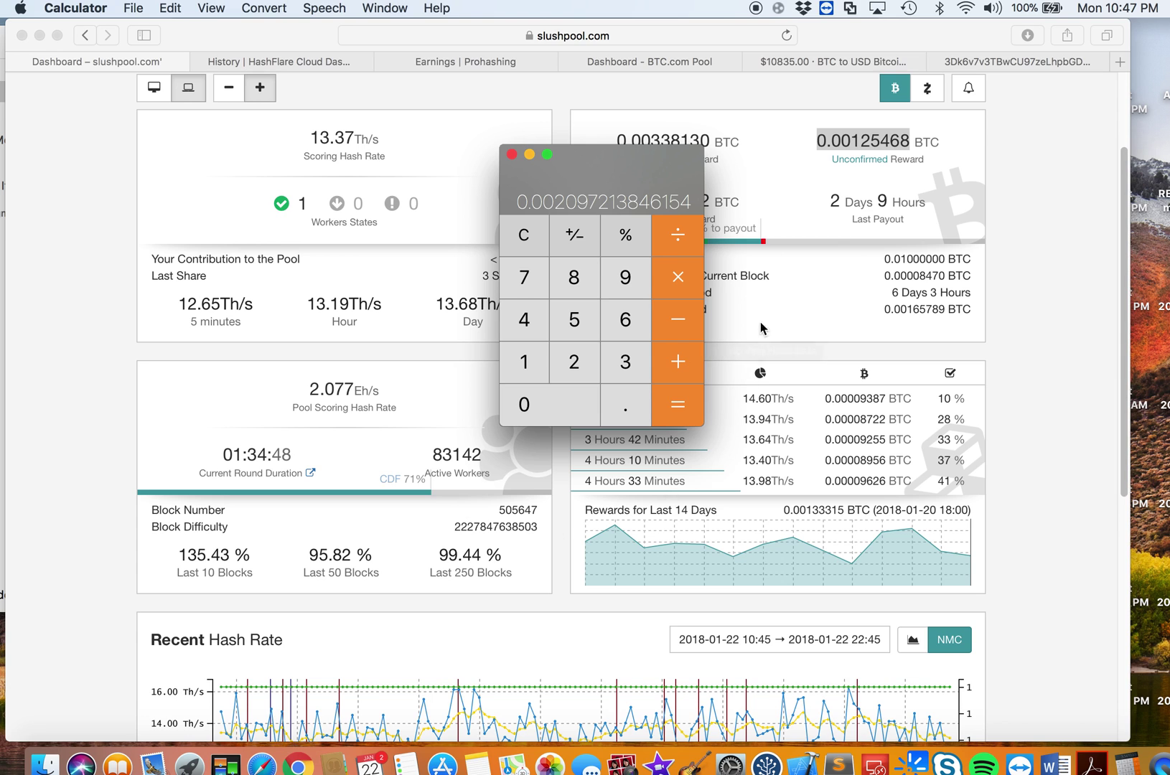
left_click(606, 162)
left_click_drag(606, 162, 603, 129)
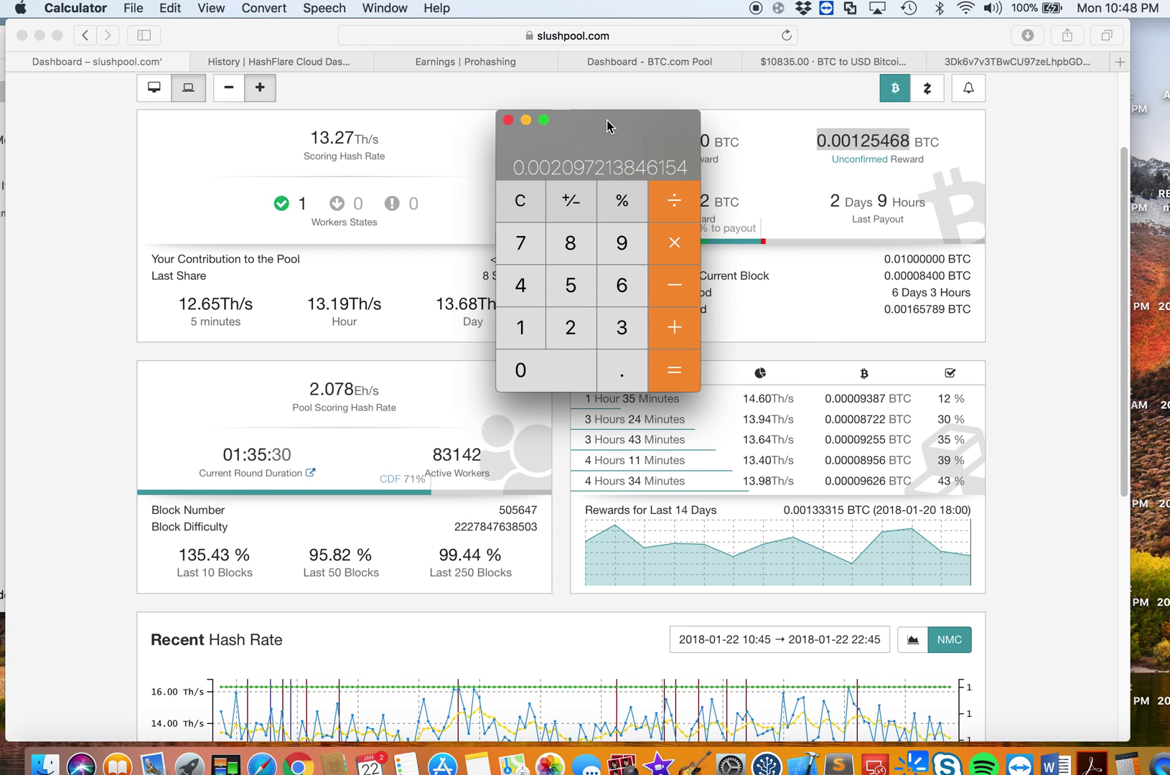
left_click_drag(598, 131, 897, 160)
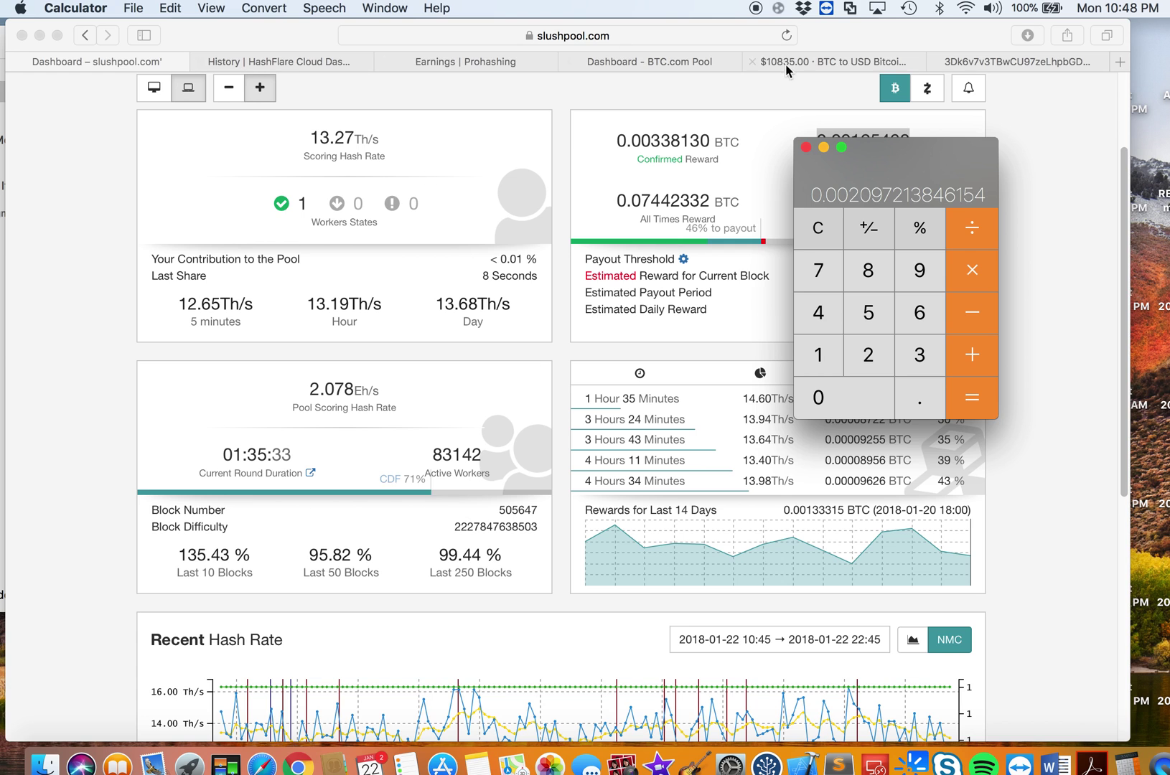
left_click(289, 63)
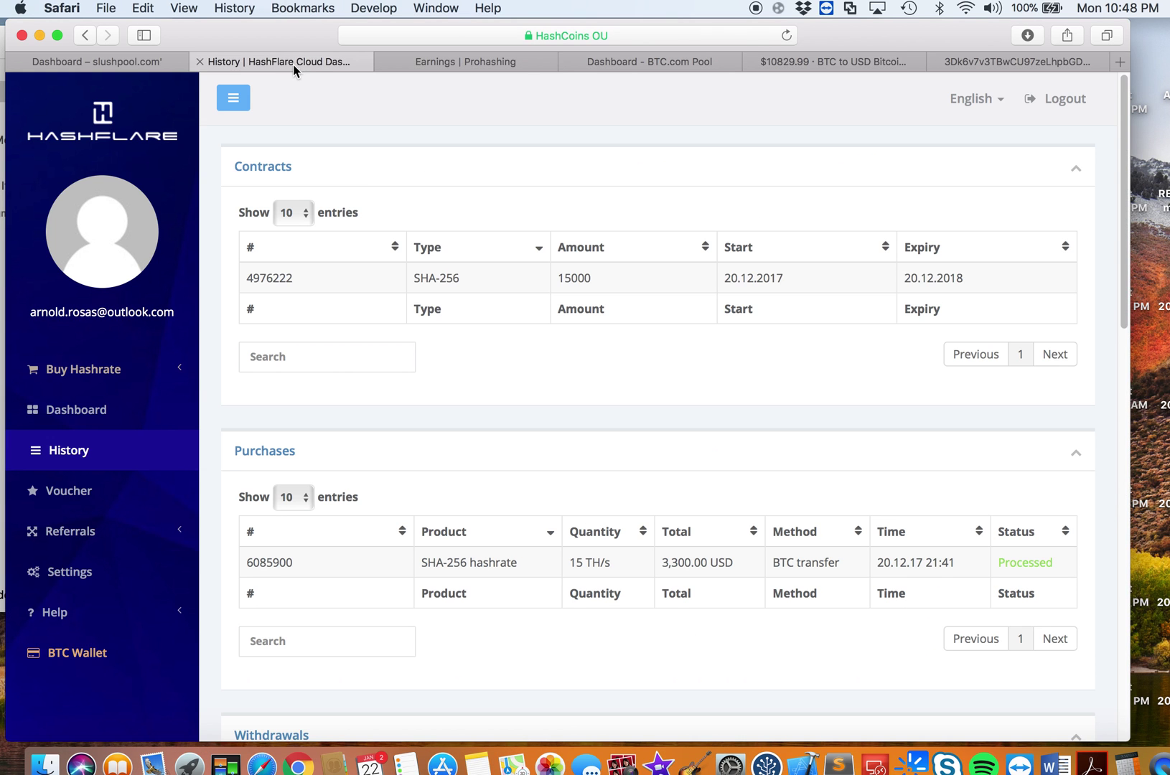
Move the Day 39 note aside and show HashFlare's dashboard with the 0.00188614 BTC last payout
left_click(476, 762)
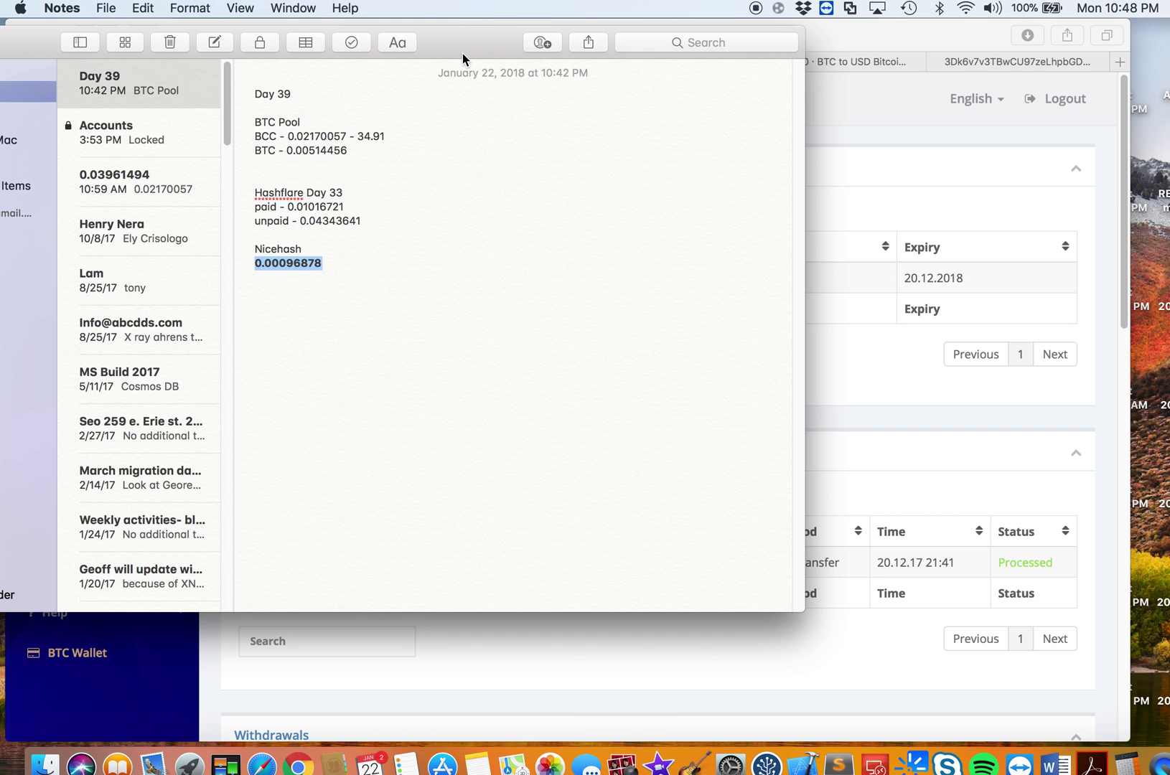
left_click_drag(462, 53, 617, 100)
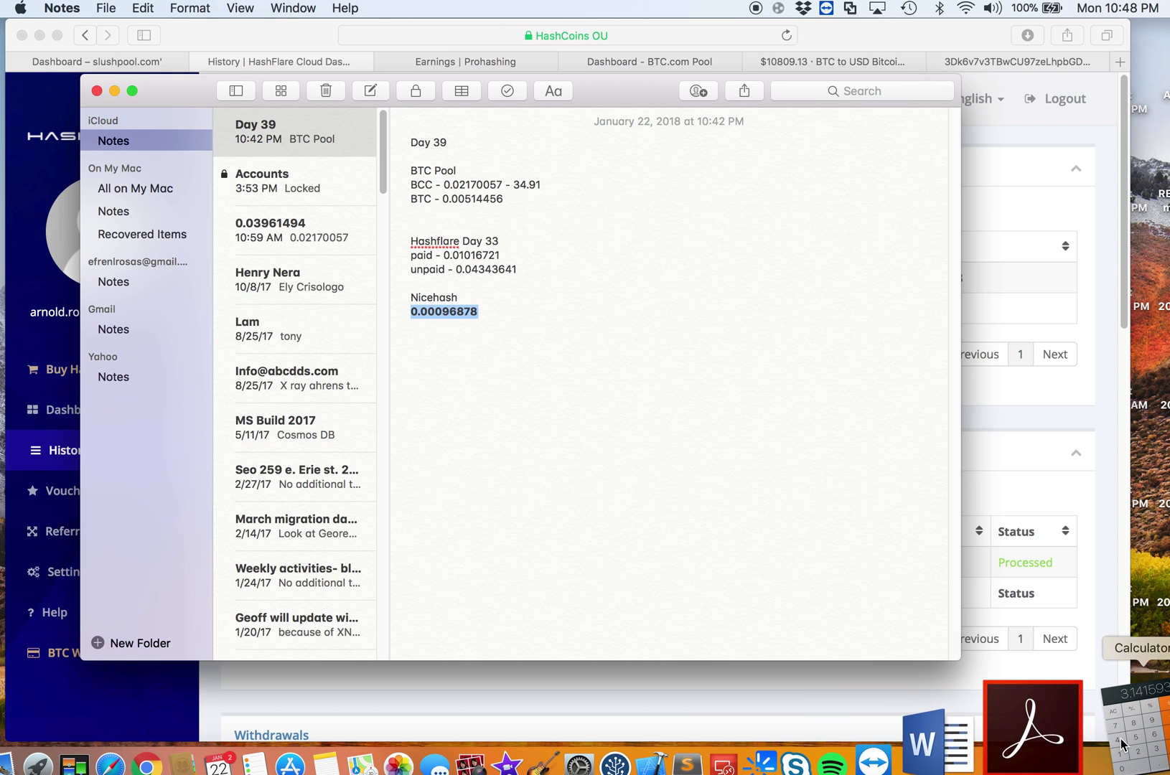
left_click(1083, 217)
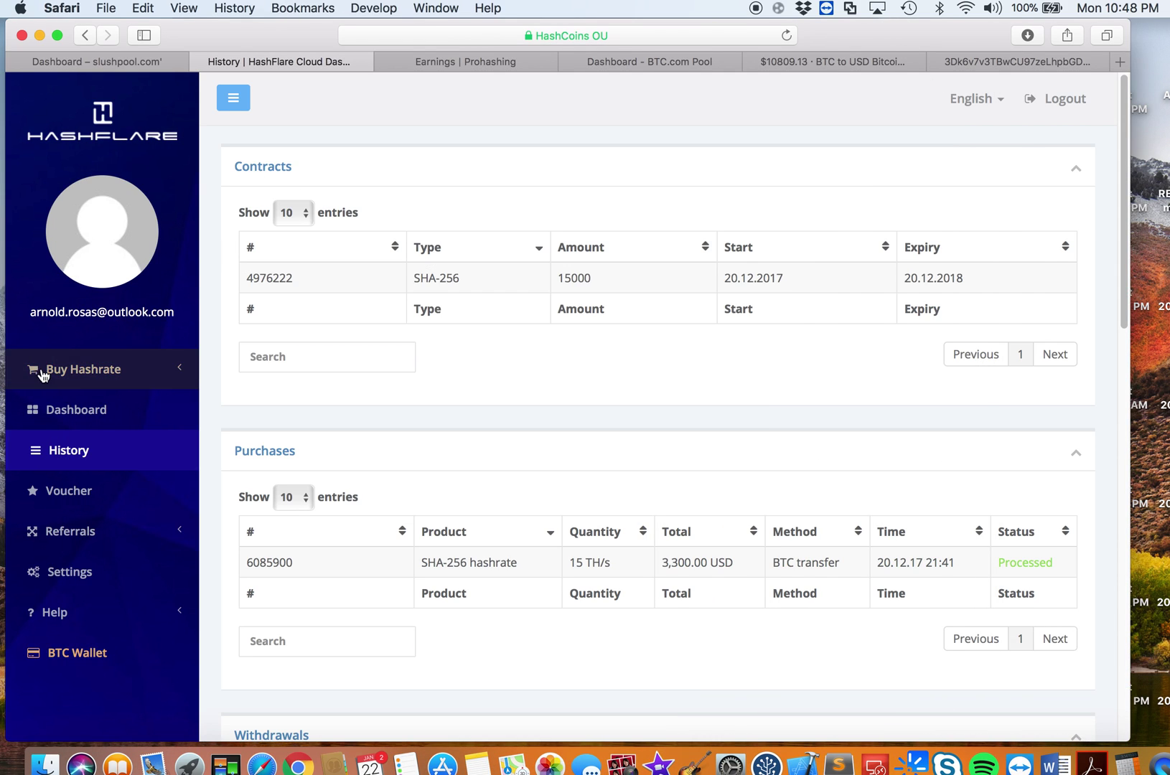
left_click(63, 410)
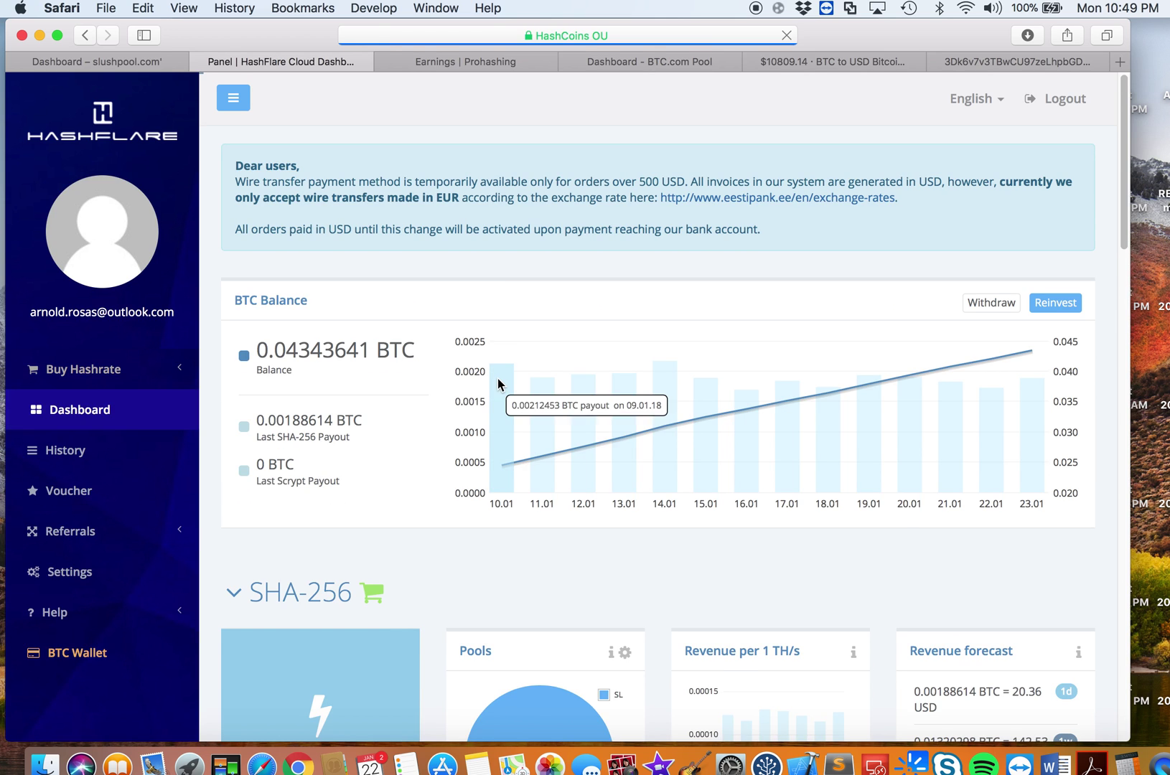
scroll(497, 377, "down", 10)
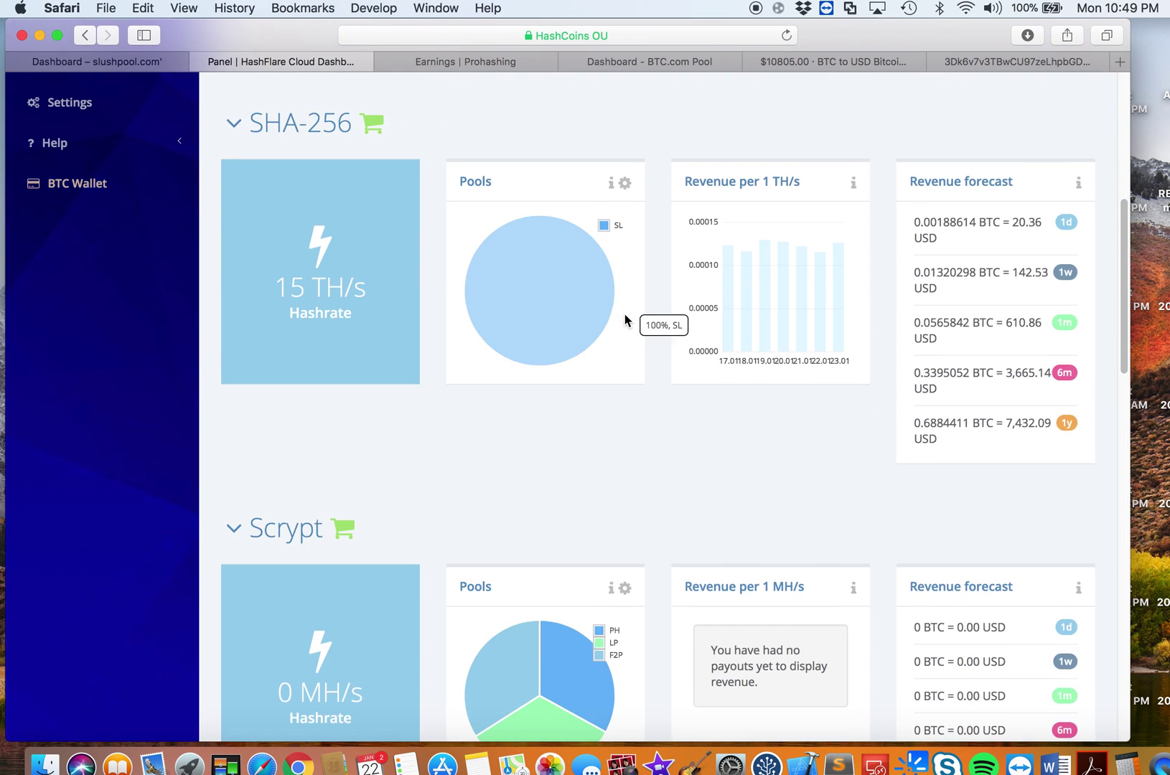
scroll(560, 330, "up", 3)
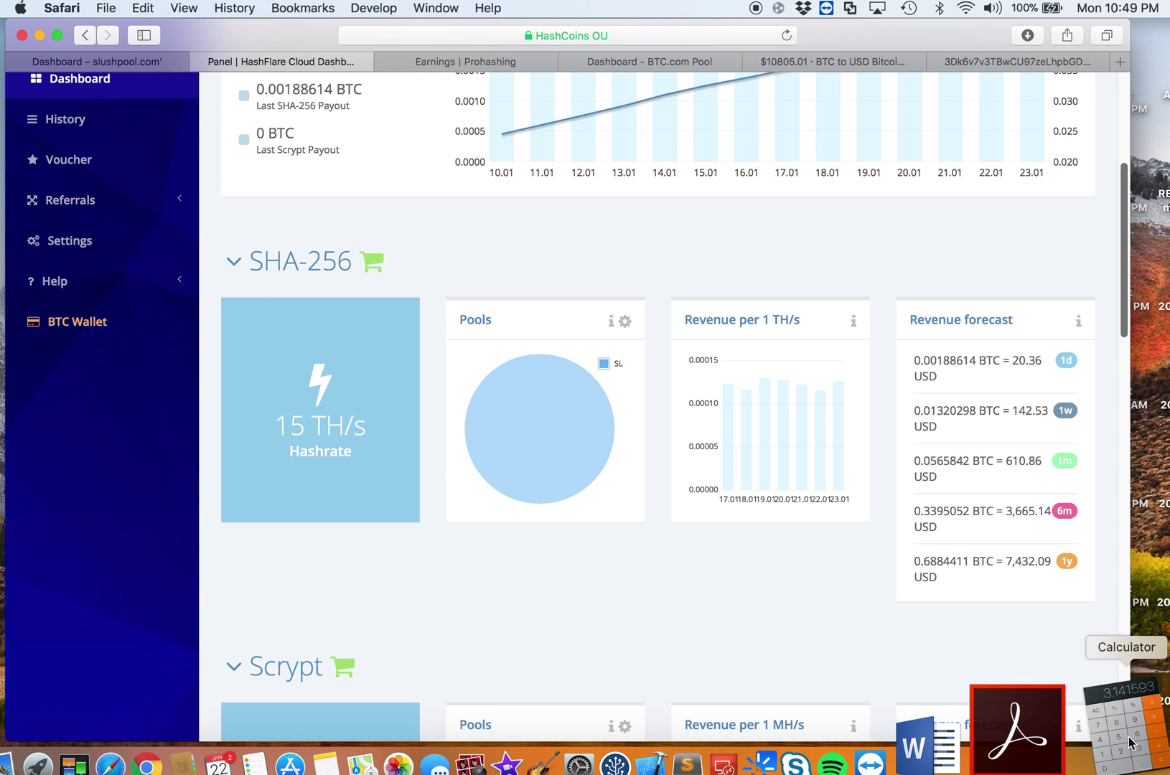
Bring Calculator up beside the Day 39 note and clear it with AC
left_click(1128, 737)
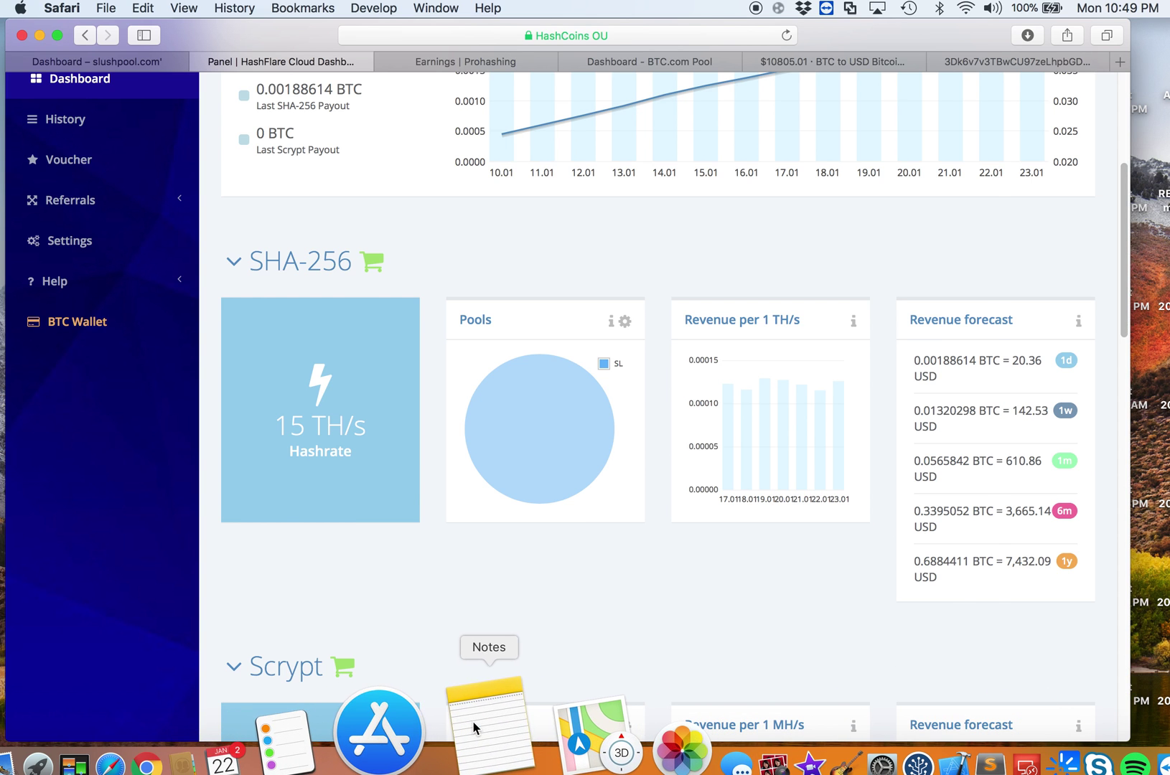
left_click(473, 727)
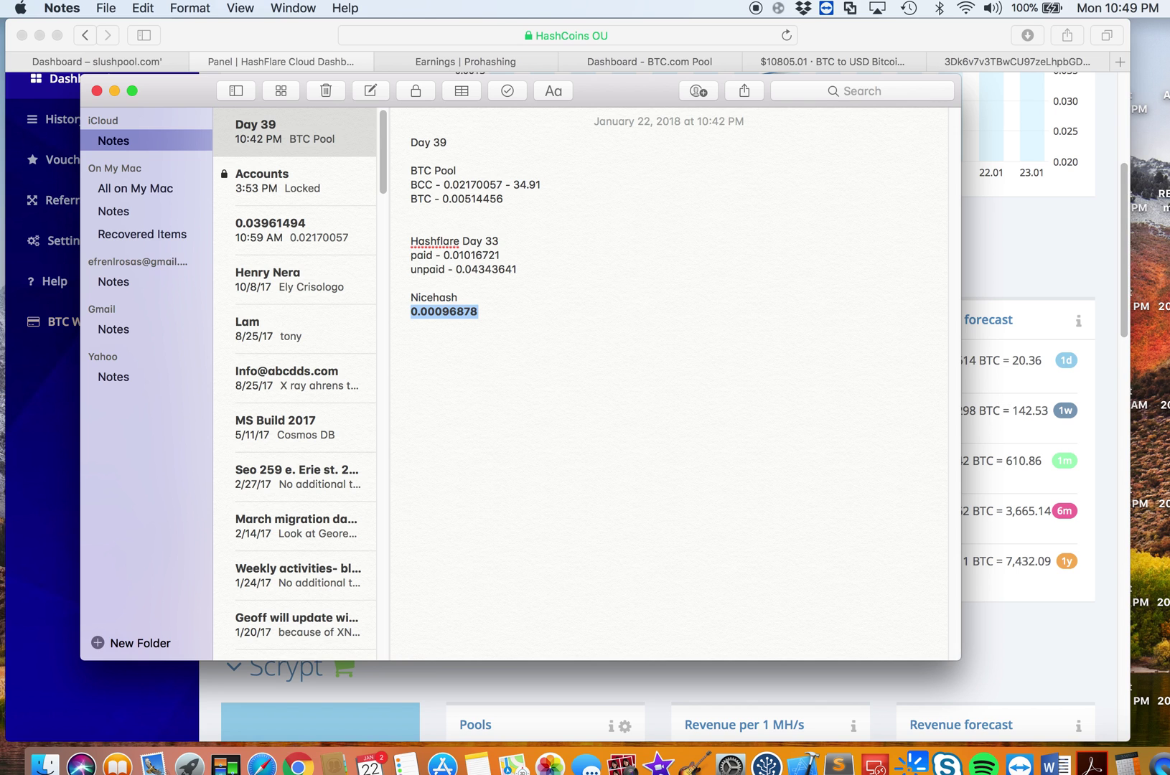
left_click(1124, 284)
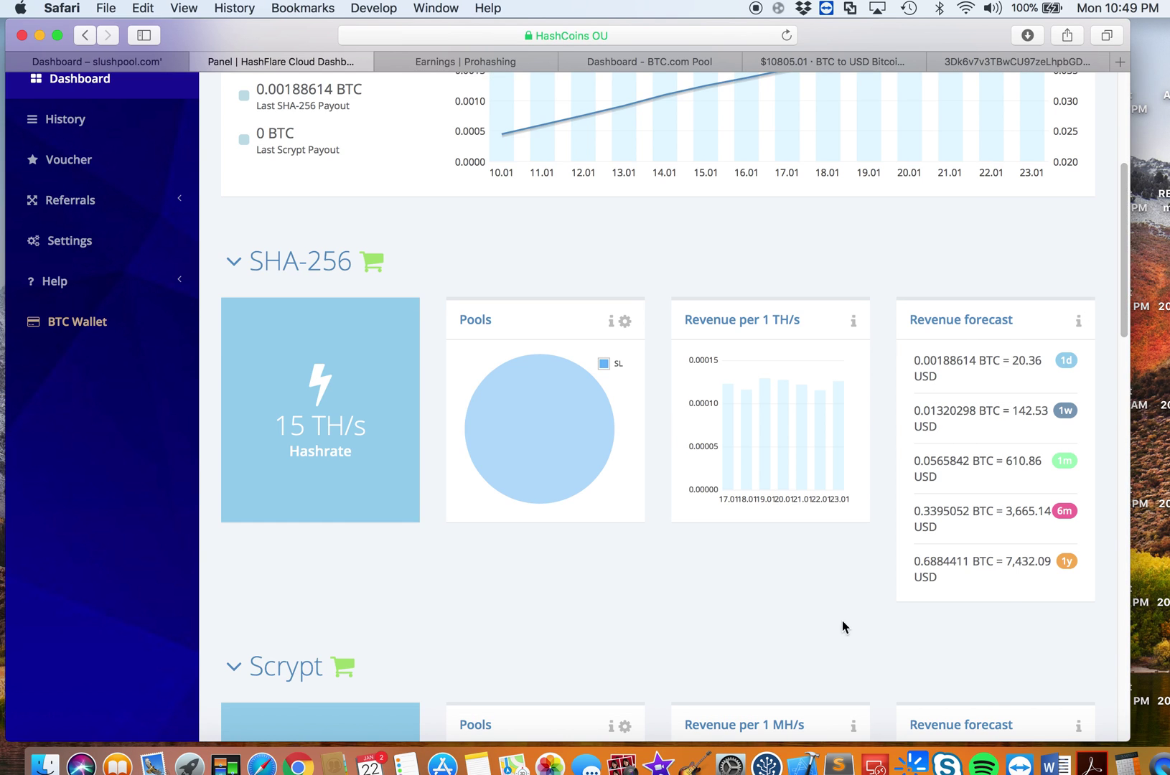
left_click(1132, 743)
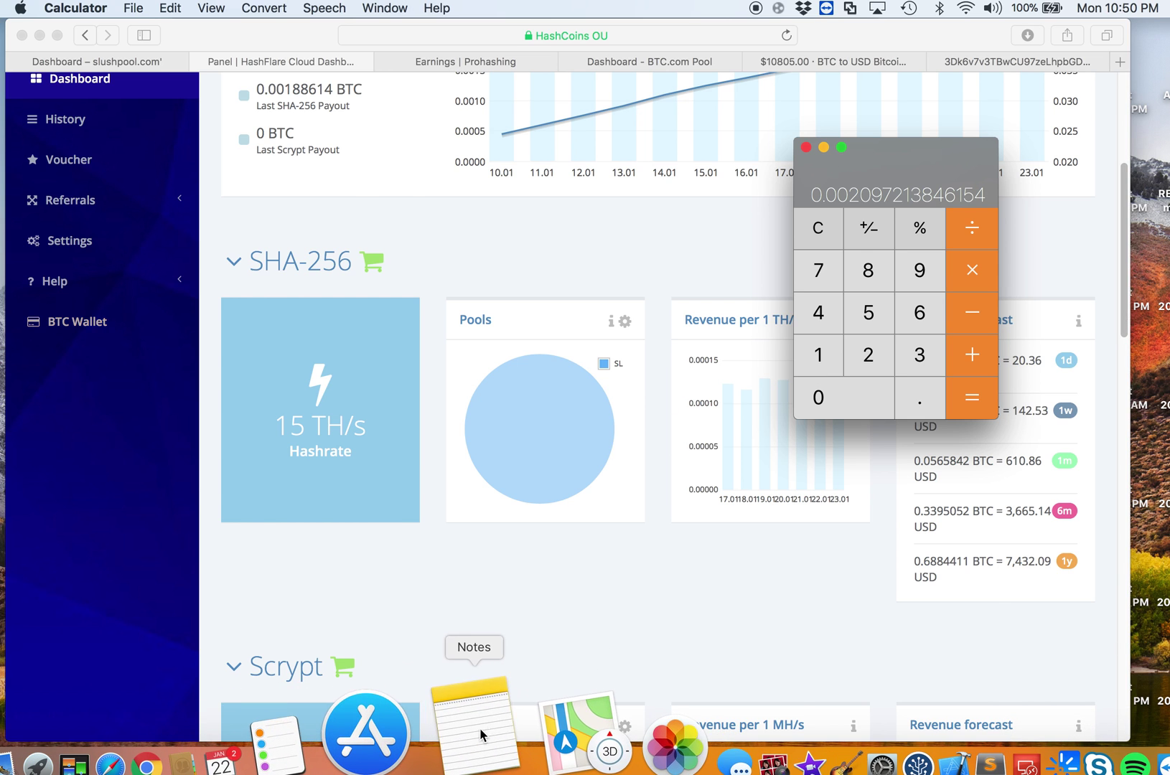
left_click(480, 728)
left_click(986, 179)
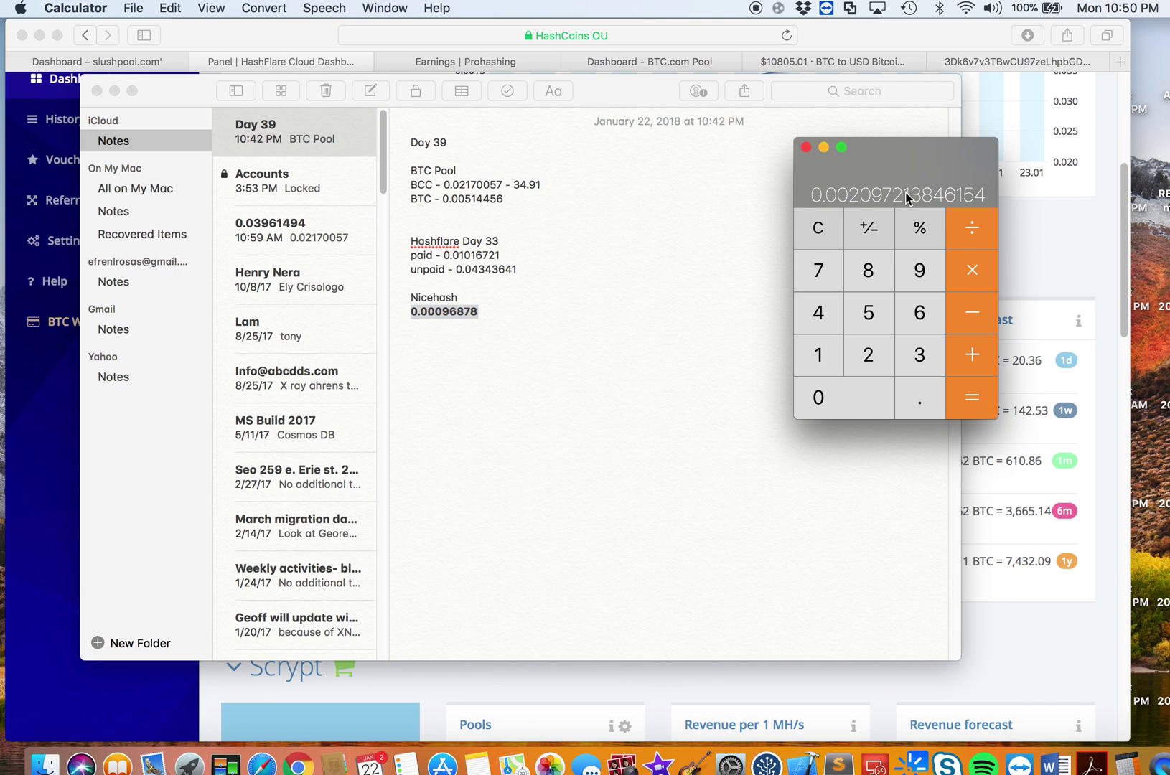
left_click(818, 229)
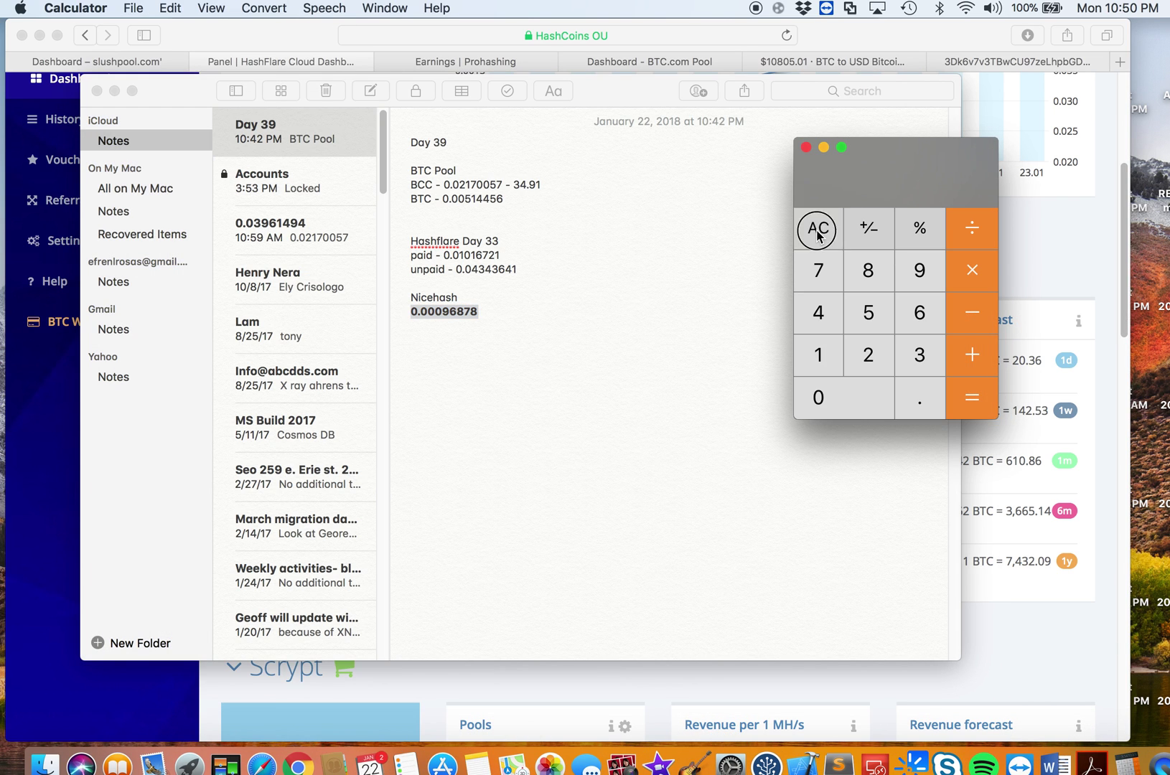
Copy the paid amount 0.01016721 from the note into Calculator and start an addition
left_click(450, 256)
left_click_drag(443, 256, 501, 254)
key("super+c")
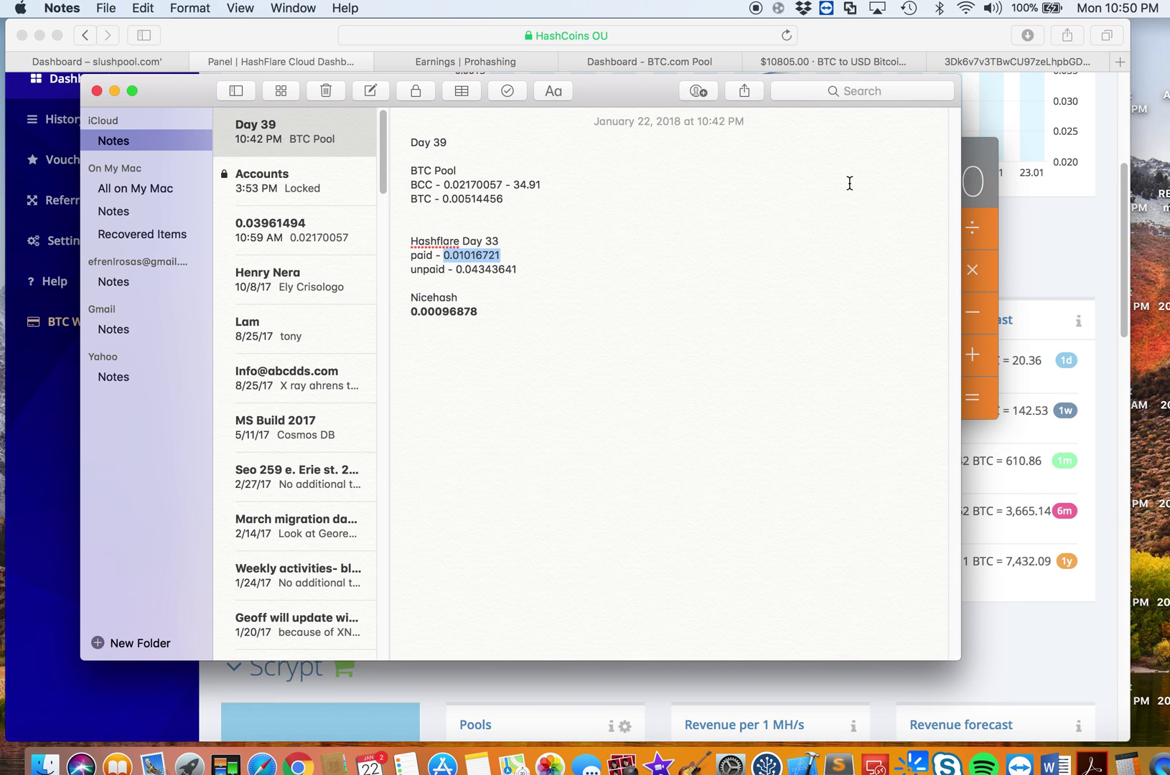
left_click(972, 162)
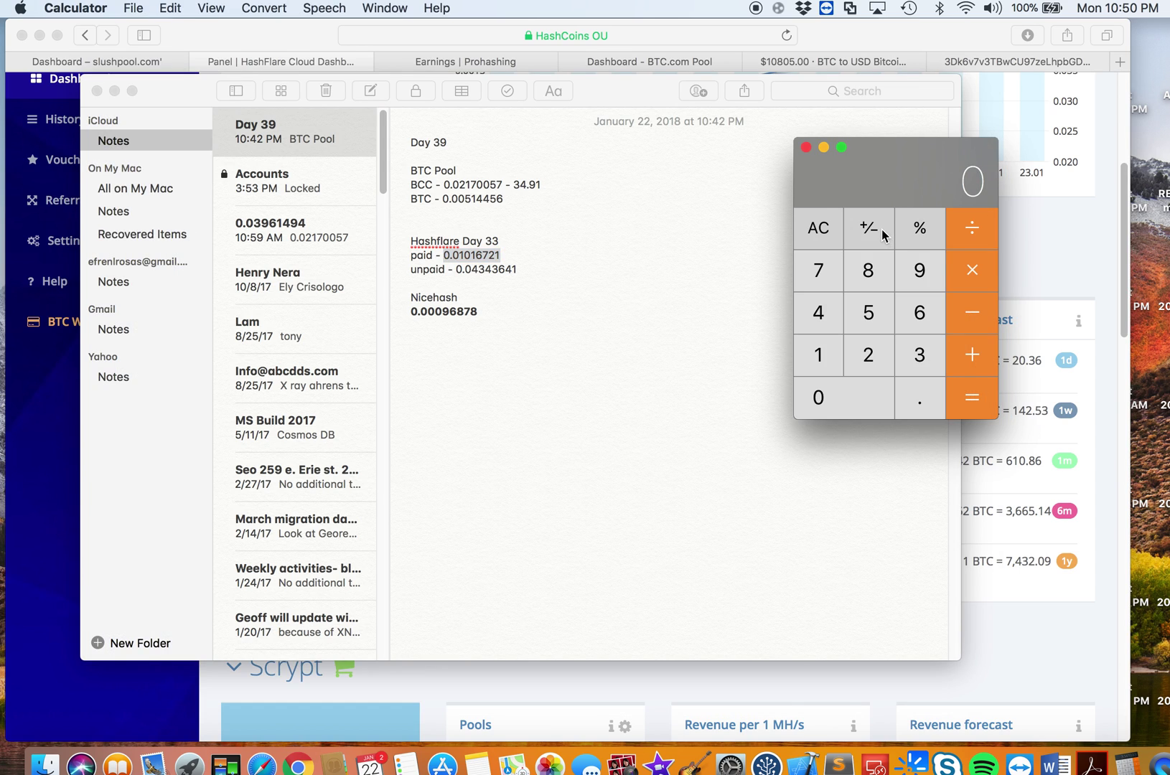
key("super+v")
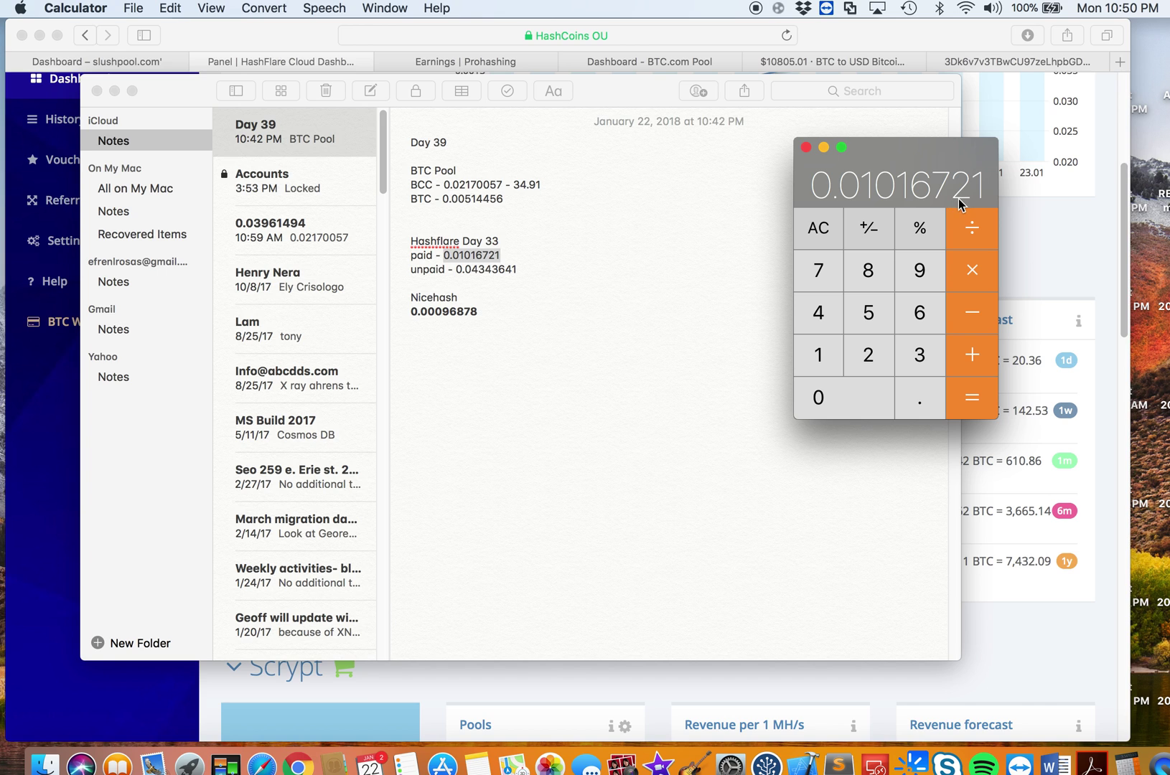
left_click(969, 363)
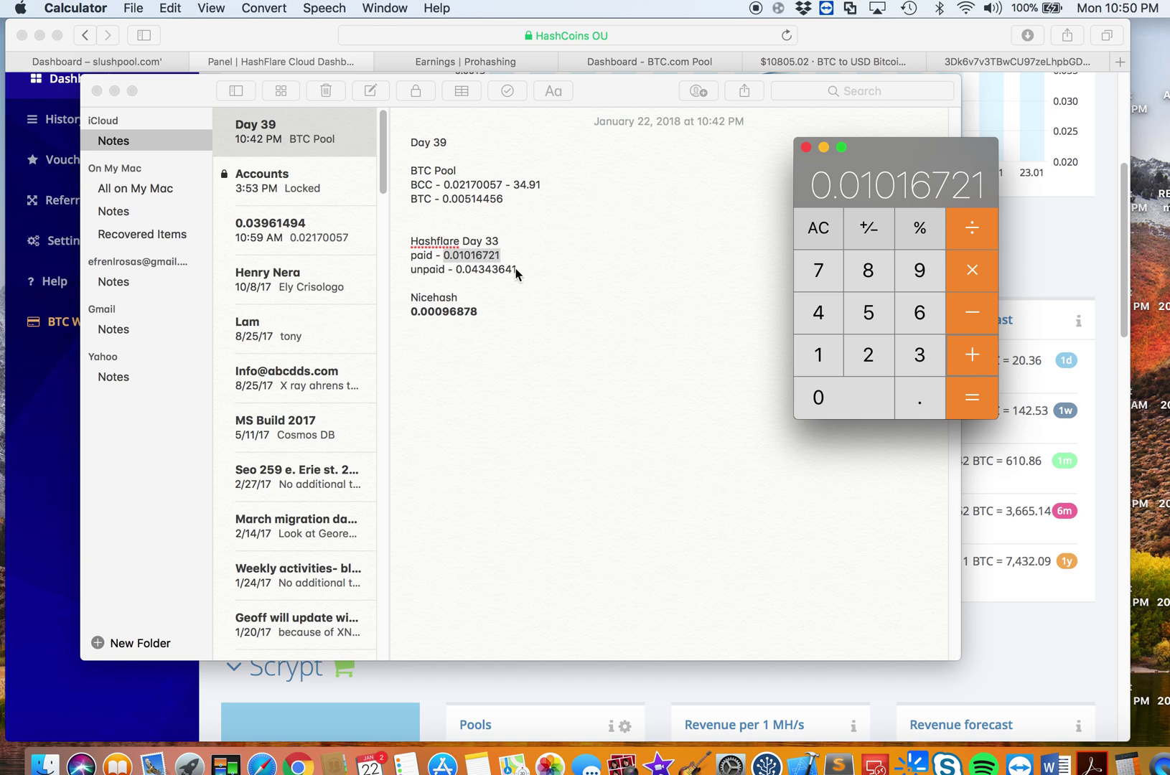
Add the unpaid 0.04343641 from the note, giving a 0.05360362 BTC total
left_click(459, 275)
left_click_drag(456, 270, 520, 271)
key("super+c")
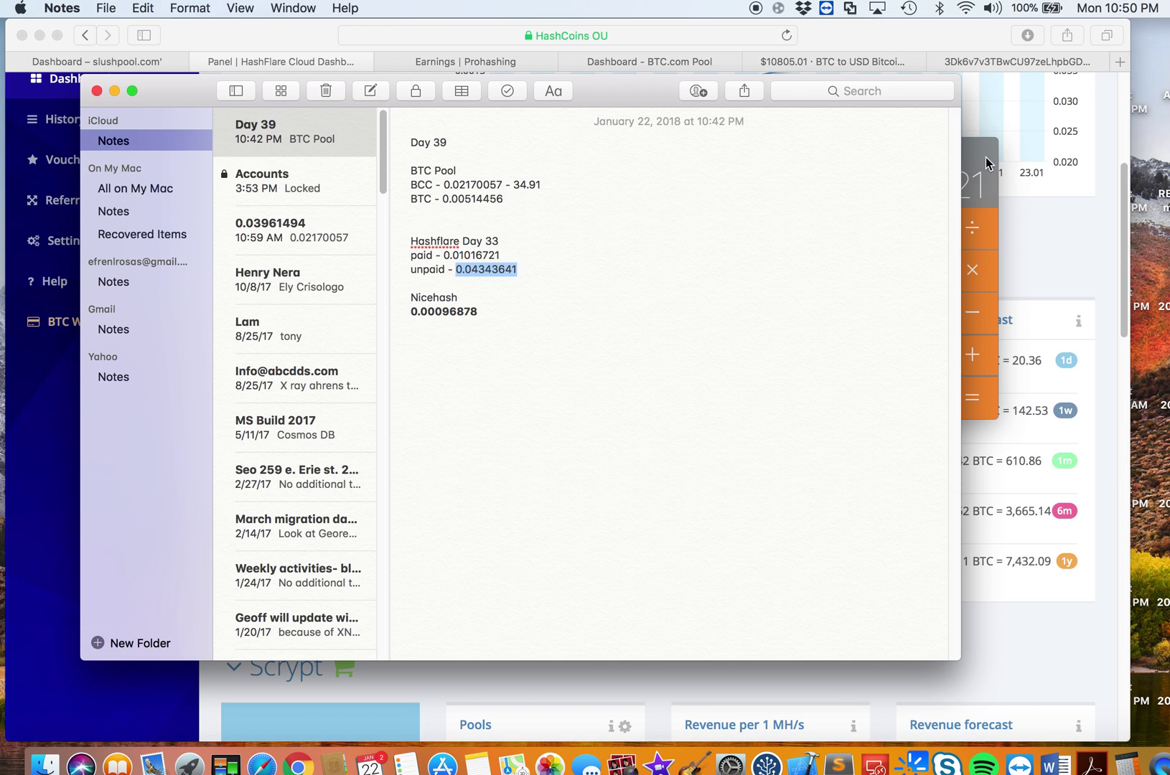
left_click(962, 178)
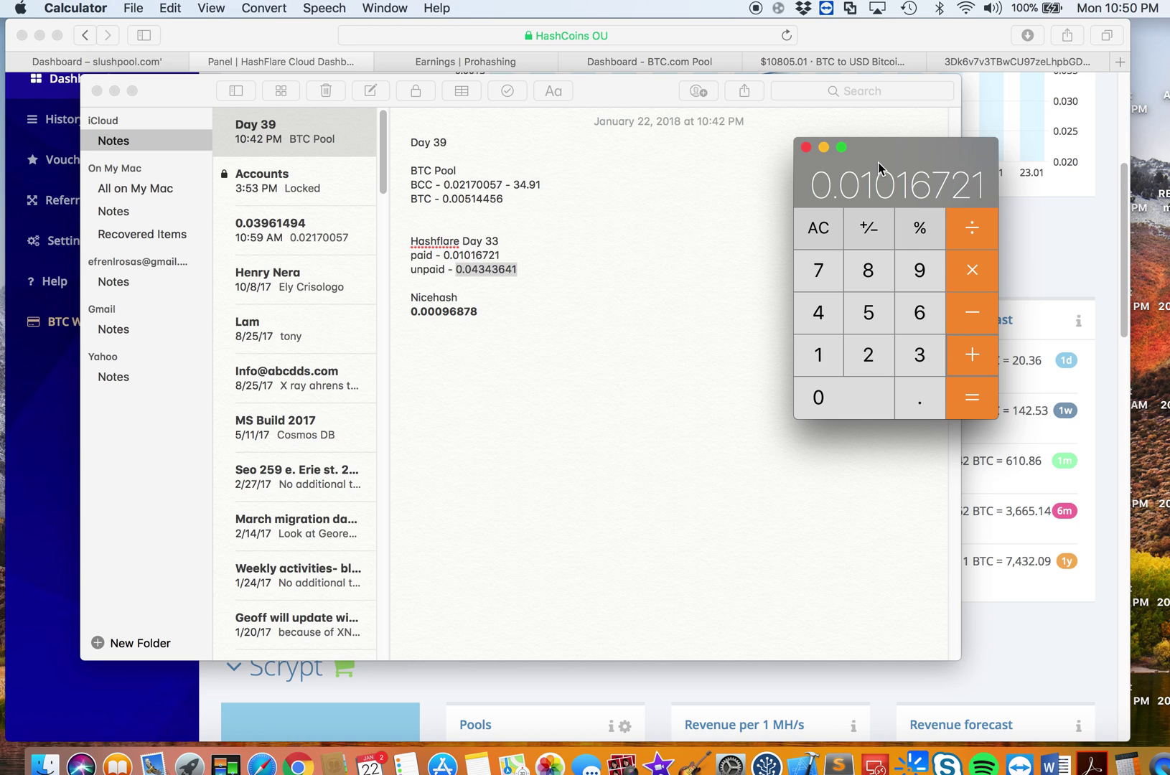
key("super+v")
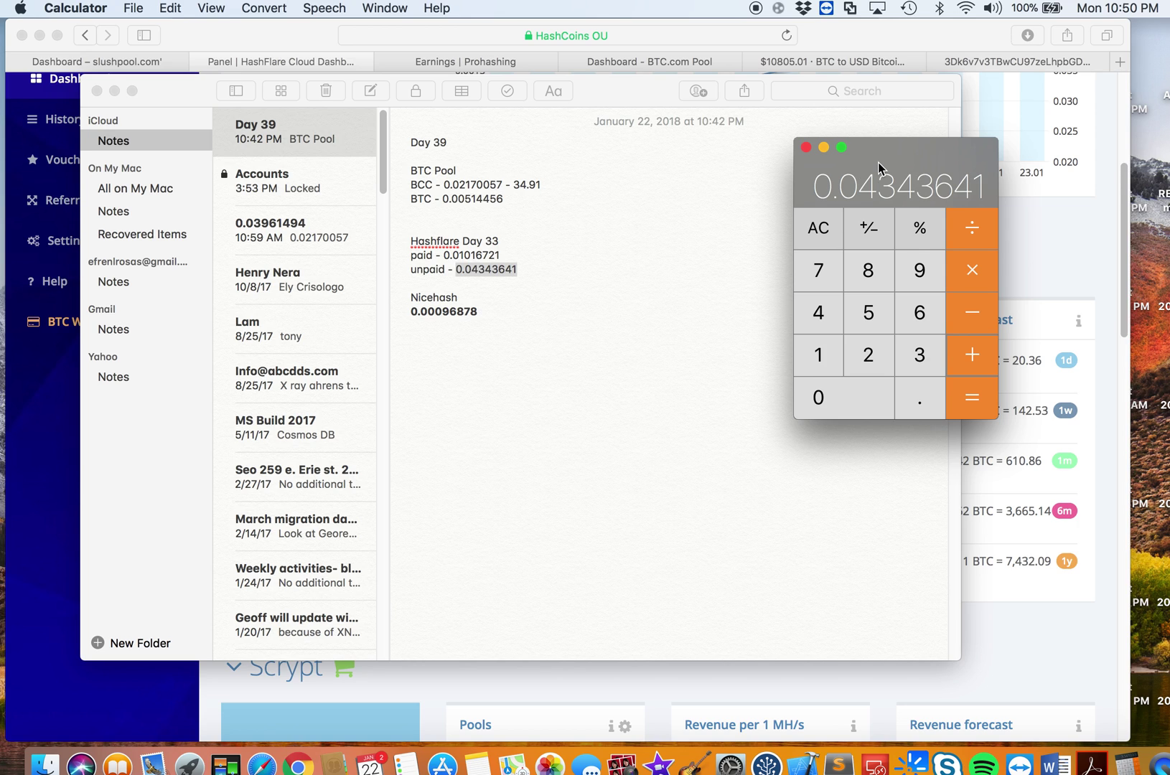
left_click(962, 397)
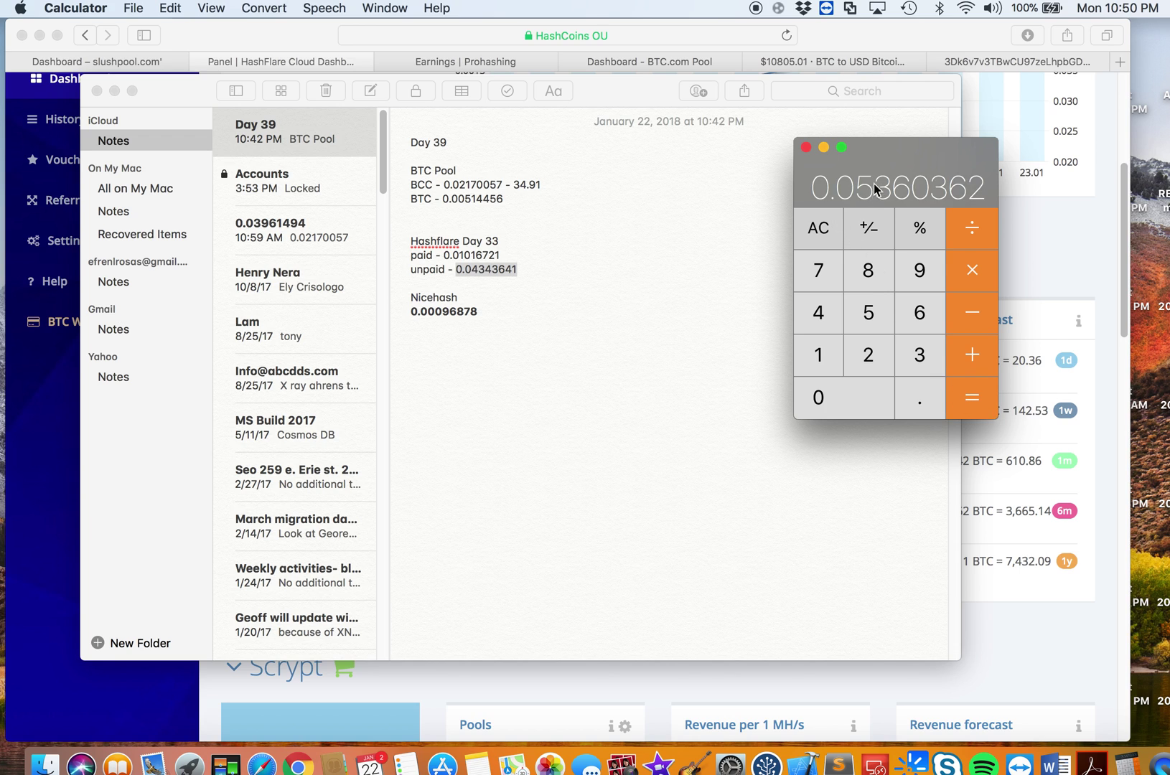
left_click_drag(879, 165, 776, 225)
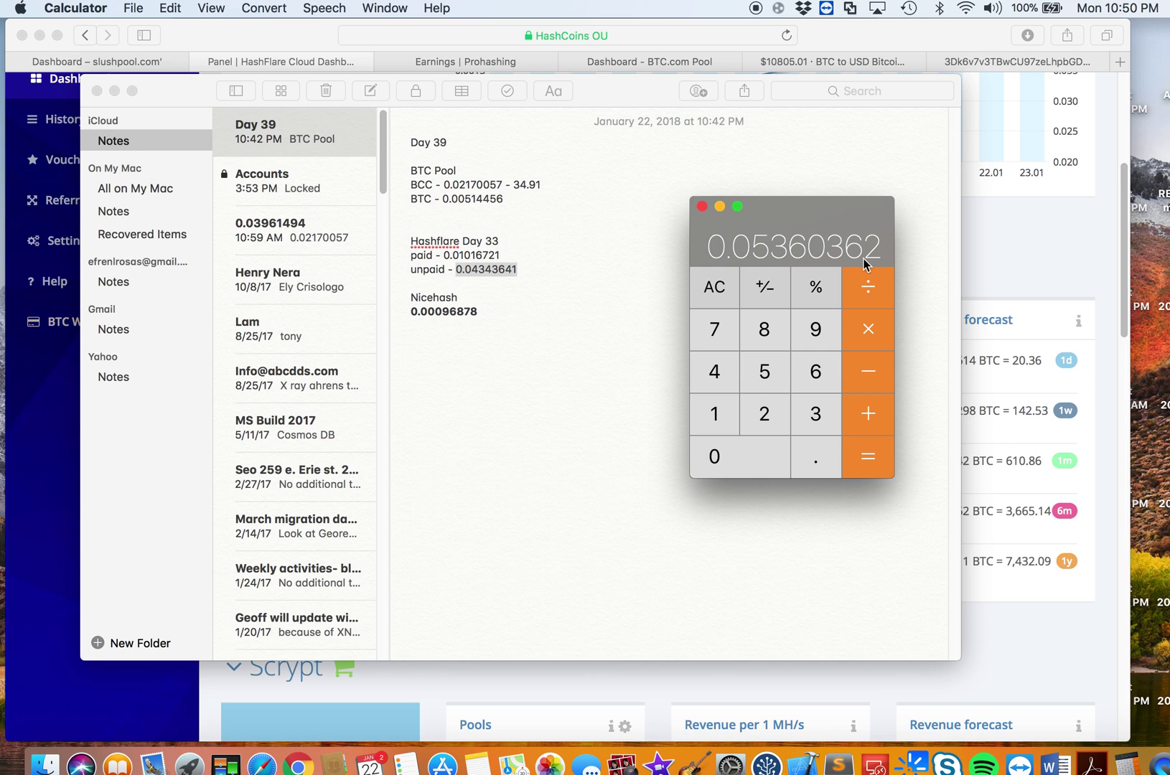
Divide the 0.05360362 total by 33 to get 0.001624352121212
left_click(866, 294)
left_click(817, 415)
left_click(816, 415)
left_click(863, 455)
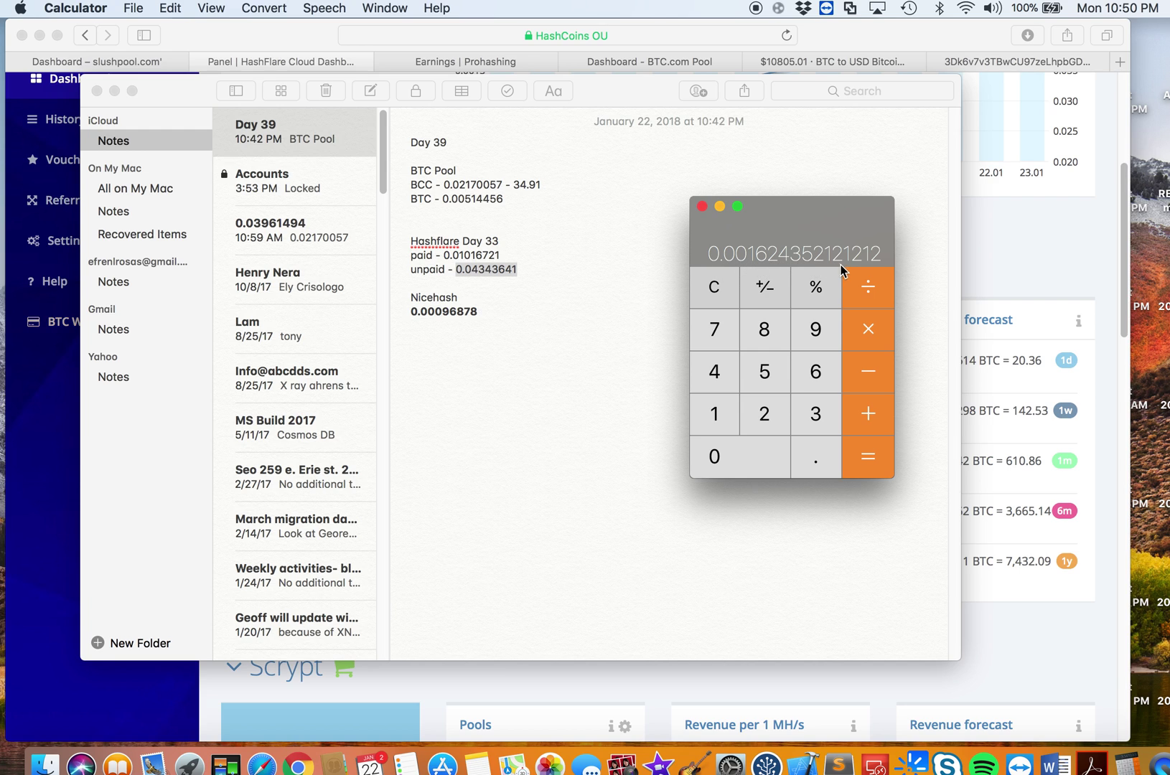
Place Calculator beside the HashFlare revenue forecast panel
left_click_drag(829, 220, 813, 227)
left_click(1123, 249)
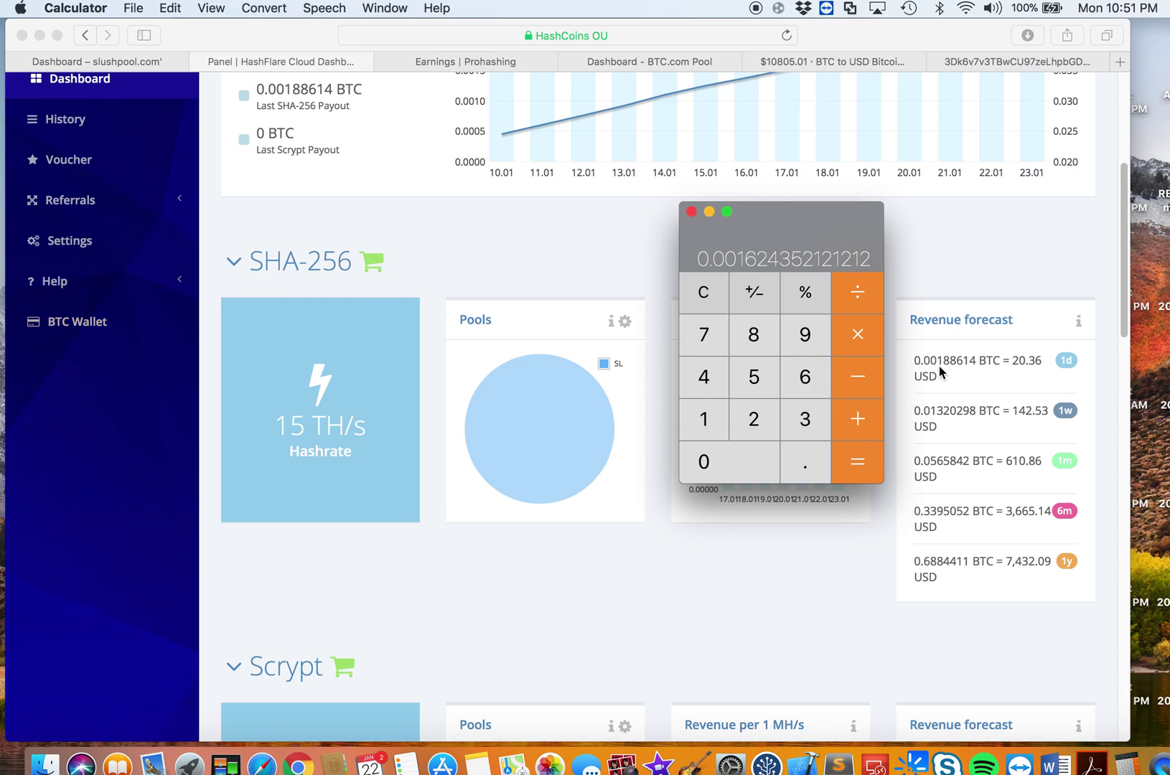
key("super+Tab")
left_click_drag(808, 240, 742, 300)
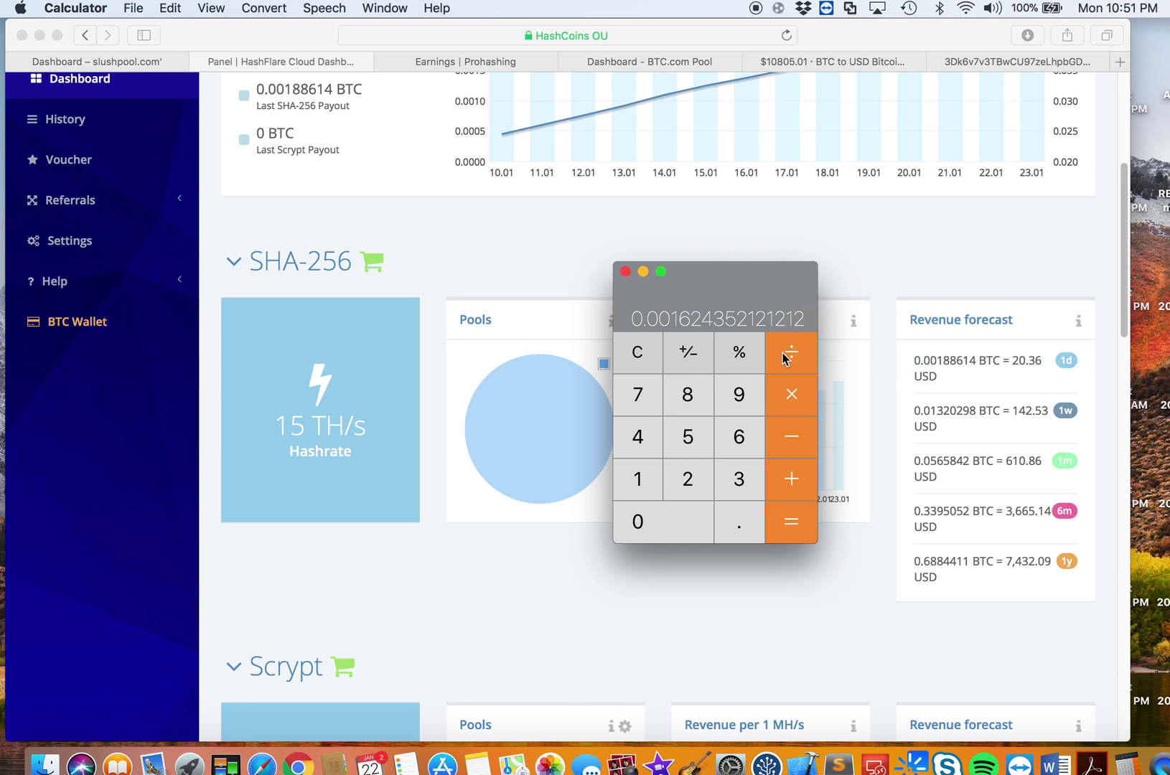
Multiply 0.001624352121212 by 33 to confirm 0.05360362, then bring HashFlare's dashboard forward
left_click(792, 395)
left_click(740, 479)
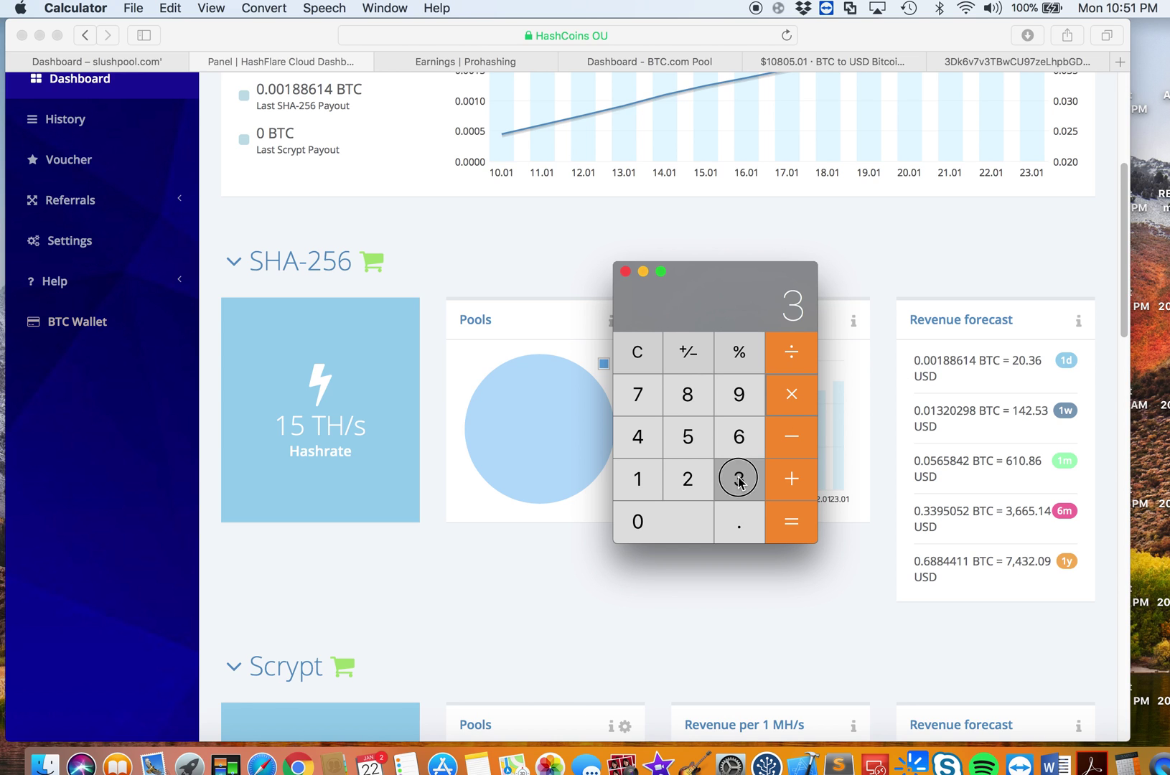
left_click(739, 478)
left_click(784, 527)
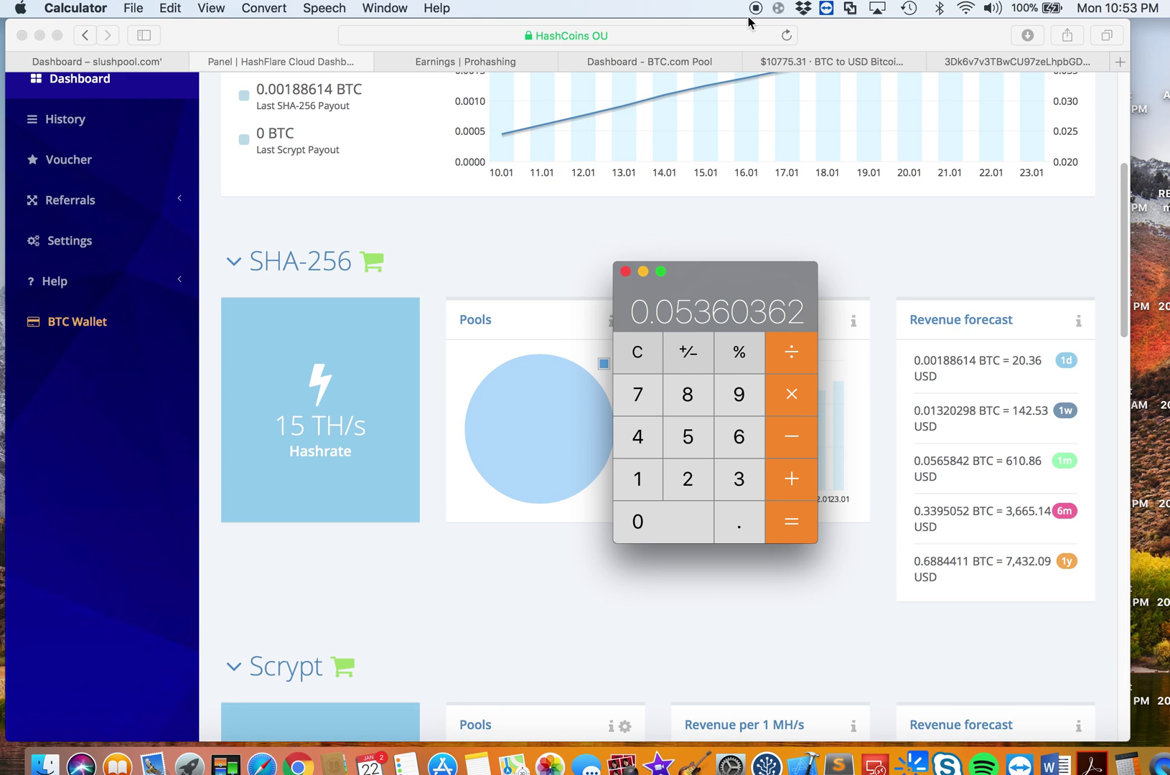
left_click(286, 45)
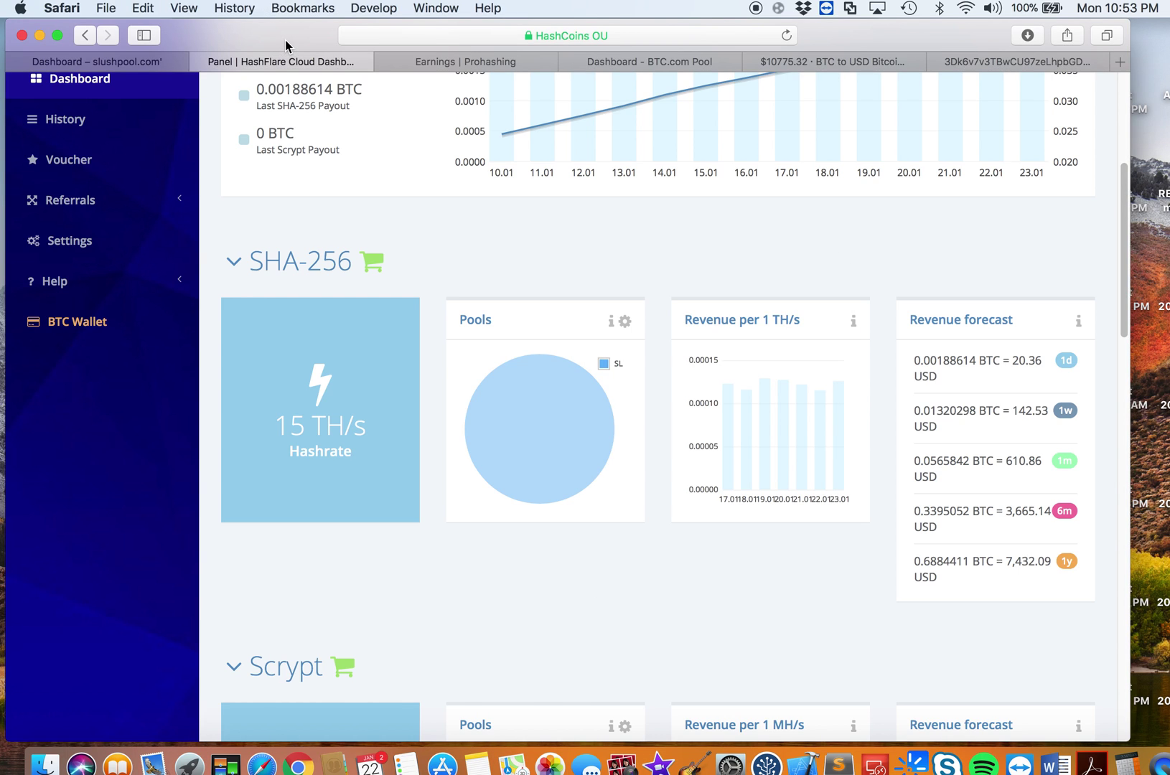